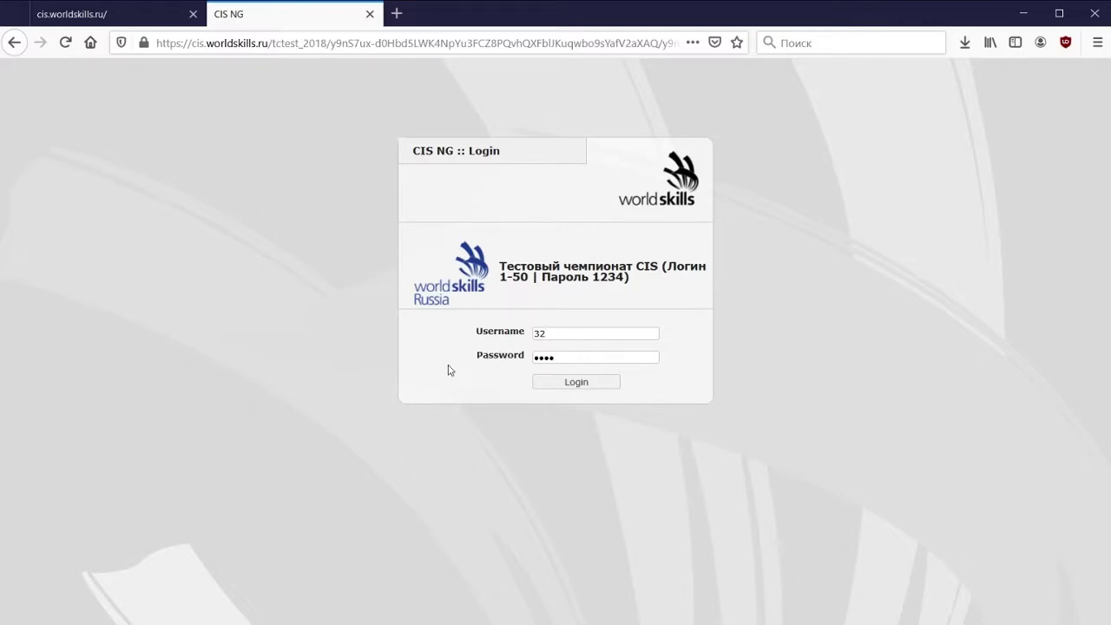
# - Log in to the championship and search people for competitors in skill 02 Информационные кабельные сети
pyautogui.click(571, 382)
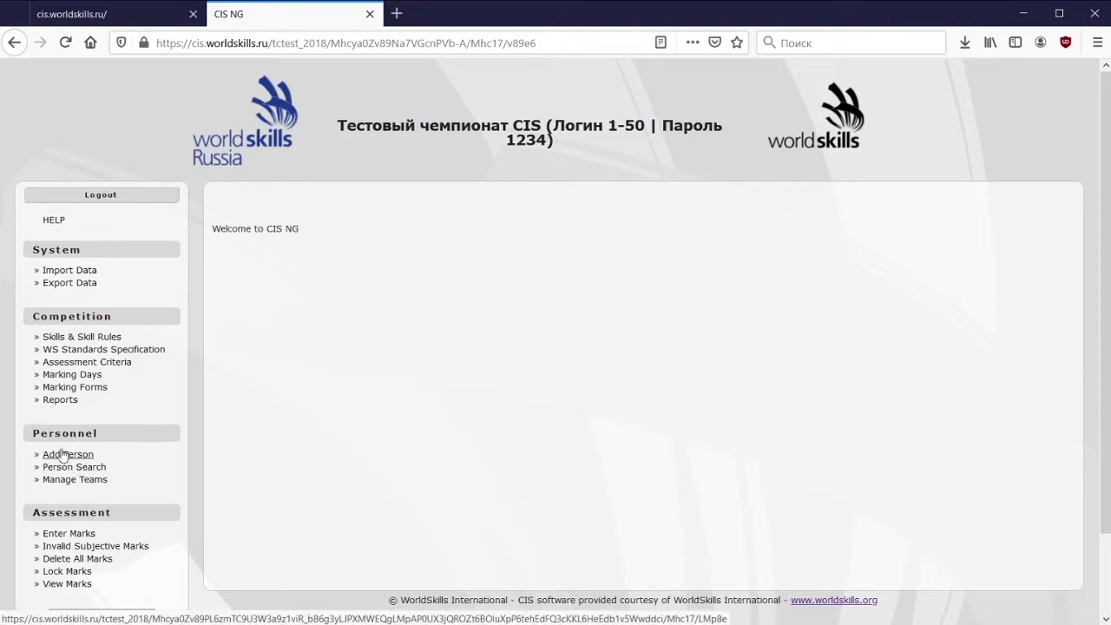
pyautogui.click(87, 468)
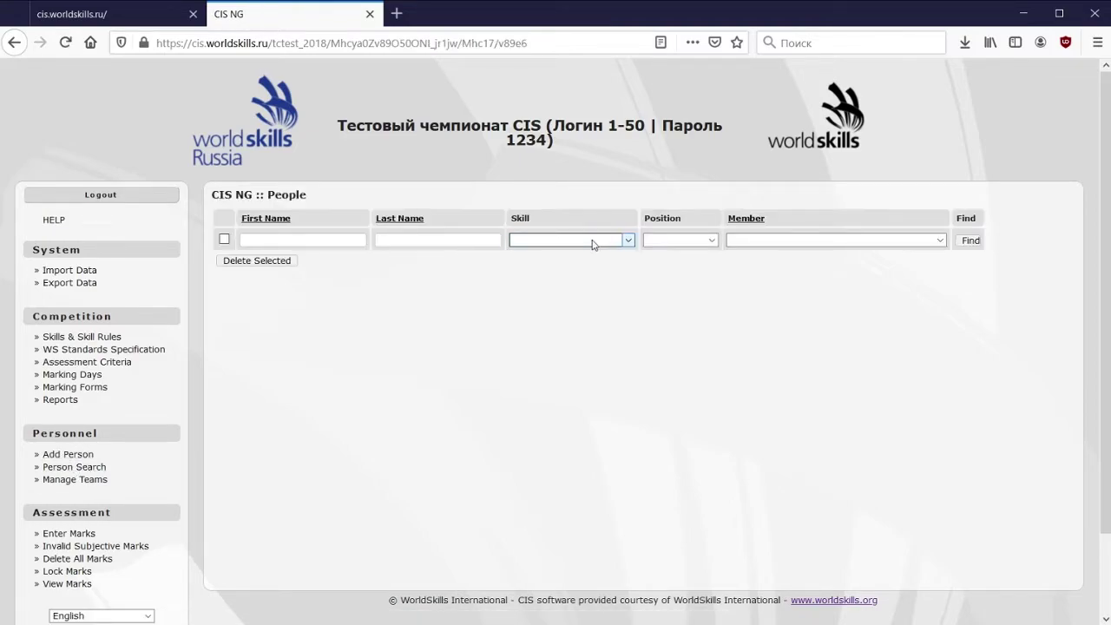
pyautogui.press('Down')
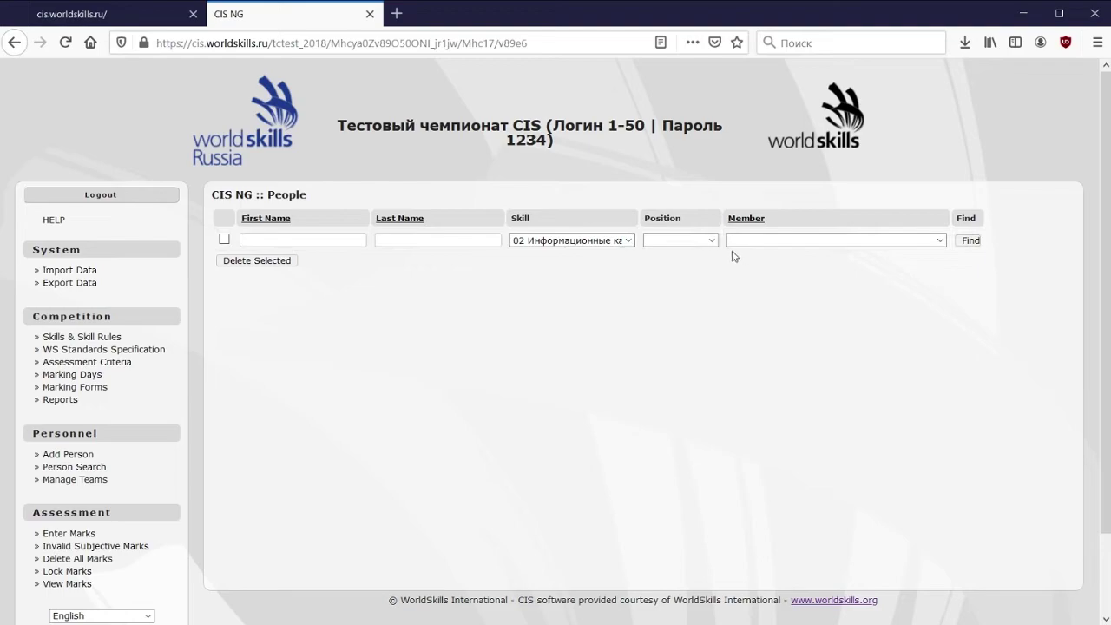
pyautogui.click(699, 241)
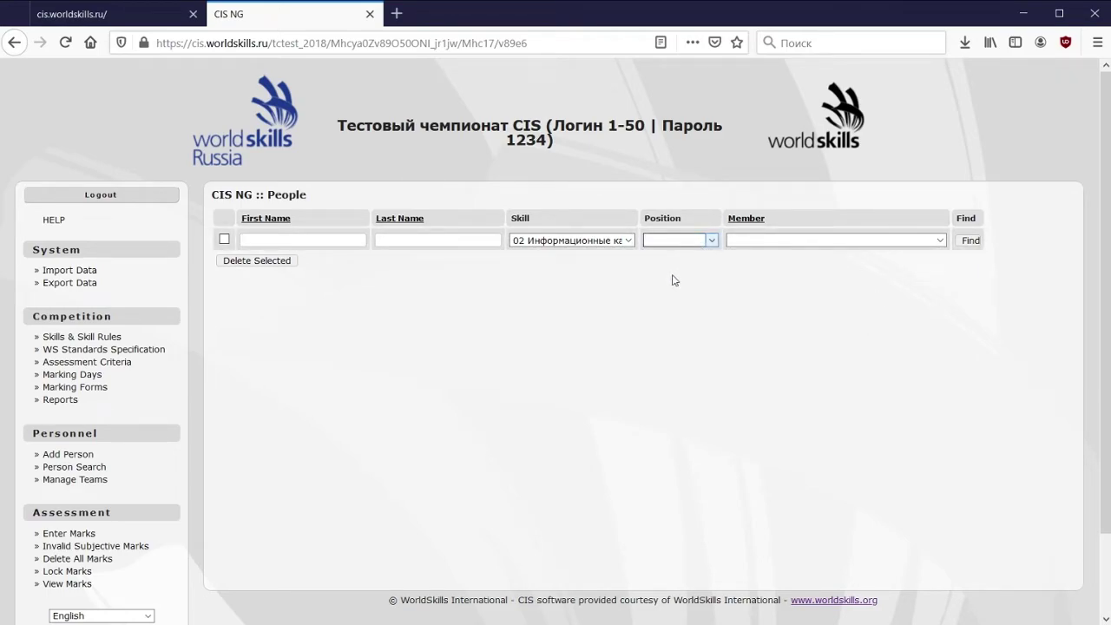
pyautogui.press('Down')
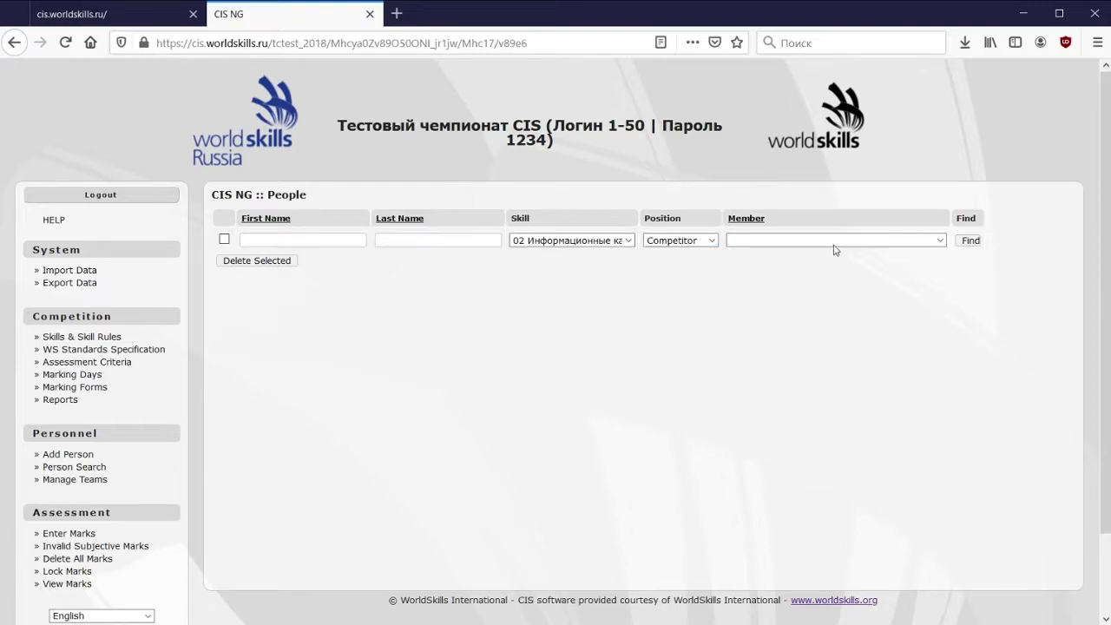
pyautogui.click(969, 242)
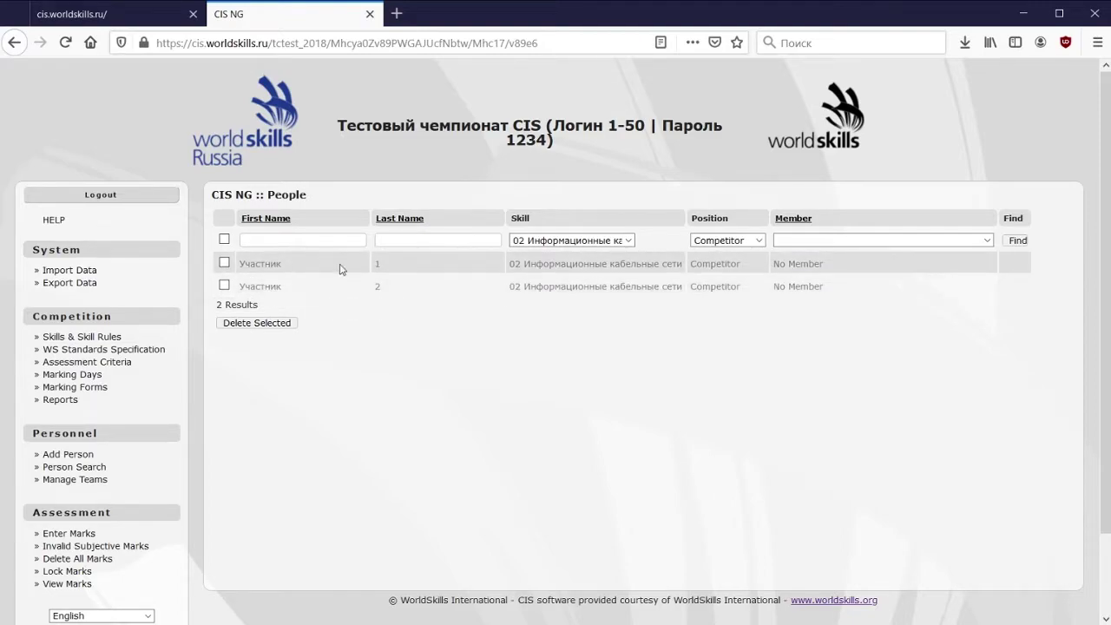
# - Search the same skill's people for the Expert position and repeat the search with a different position
pyautogui.click(746, 245)
pyautogui.click(711, 287)
pyautogui.click(1017, 241)
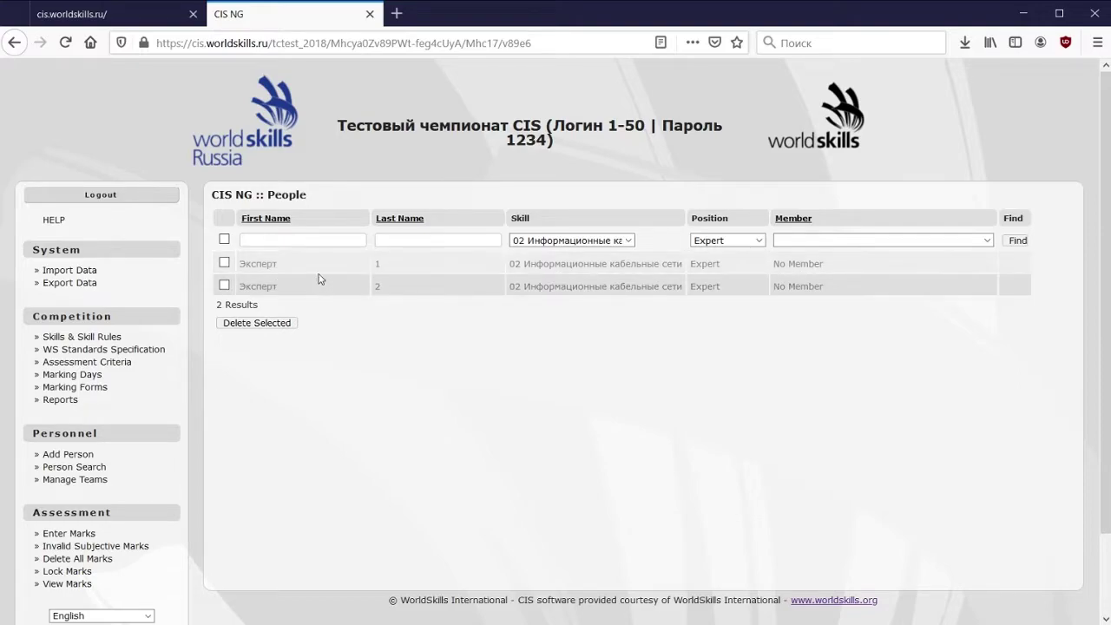
pyautogui.click(742, 241)
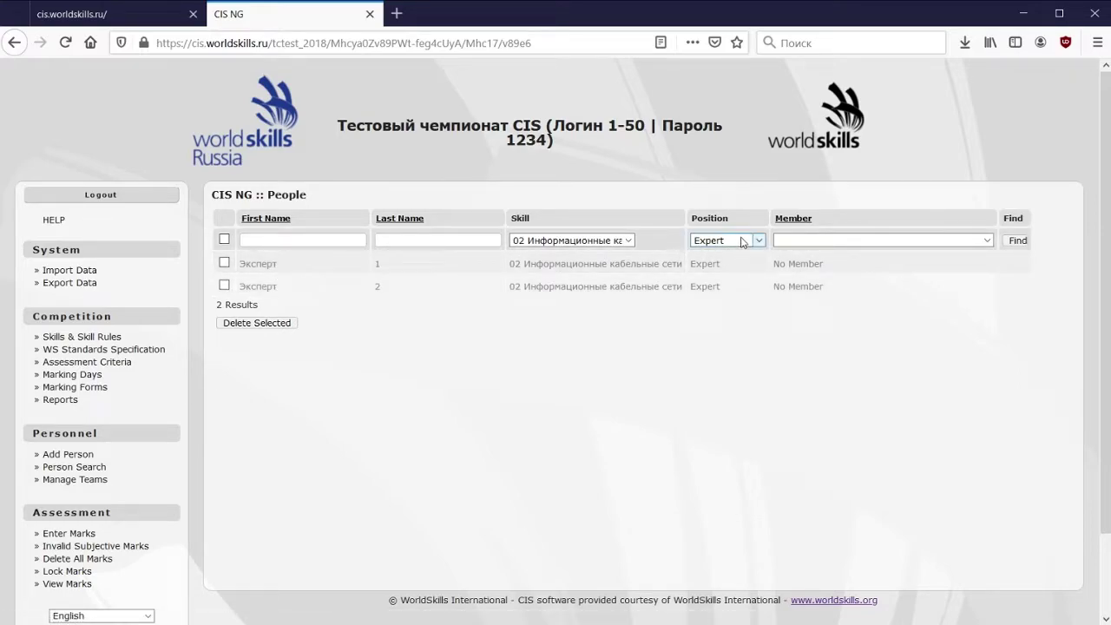
pyautogui.click(718, 313)
pyautogui.click(1015, 244)
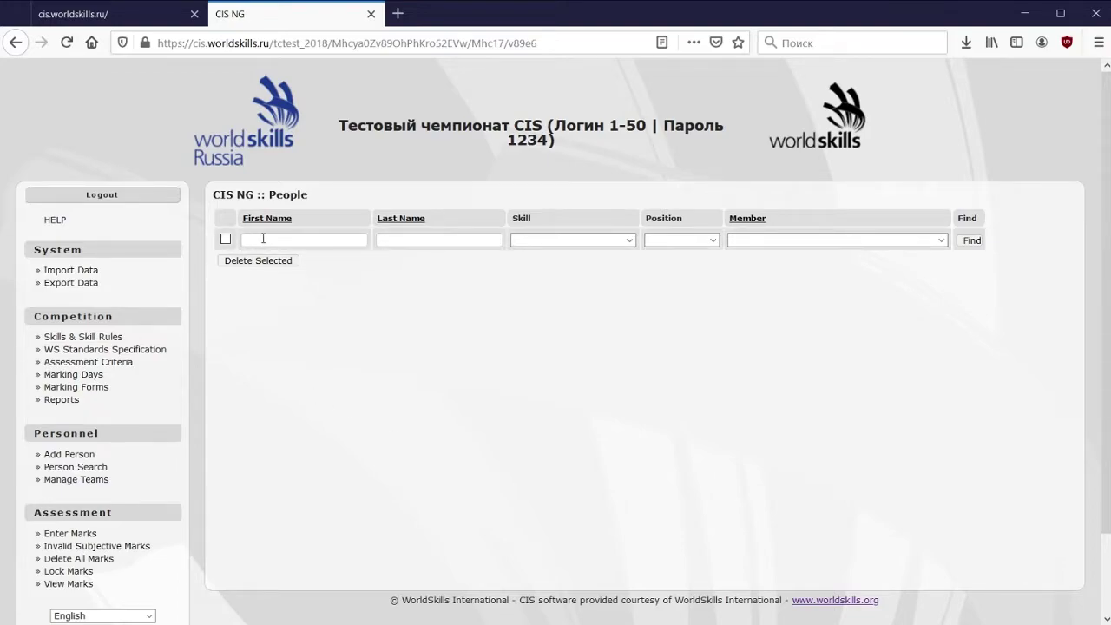
# - Try to import marking_scheme.xlsx as the marking scheme for skill 02 Информационные кабельные сети
pyautogui.click(67, 272)
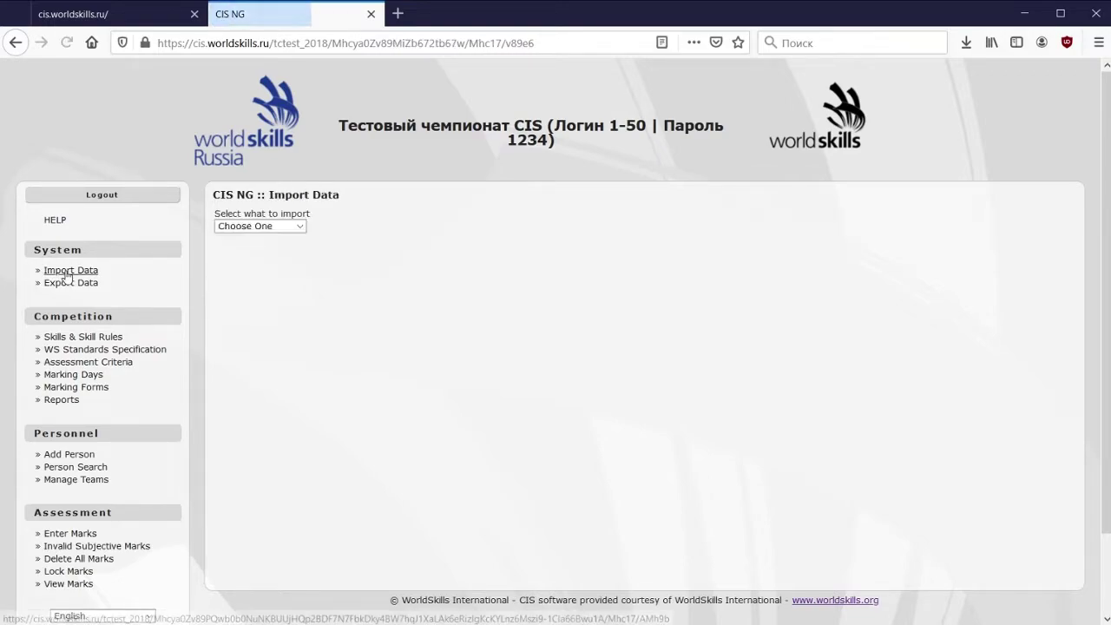
pyautogui.click(260, 225)
pyautogui.click(227, 240)
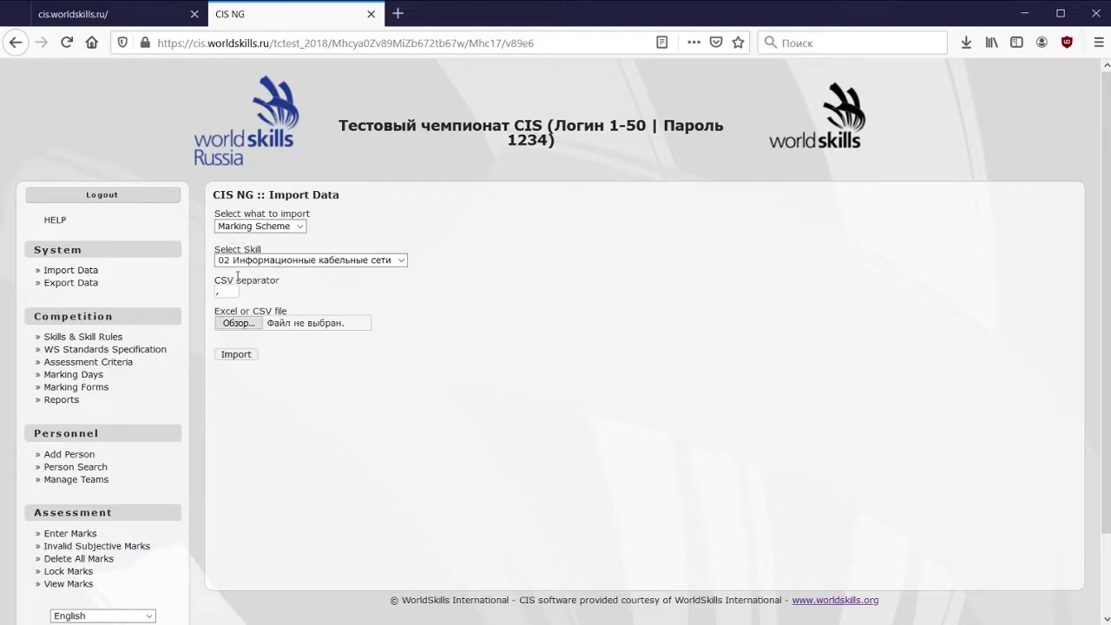
pyautogui.press('Tab')
pyautogui.press('Tab')
pyautogui.click(235, 355)
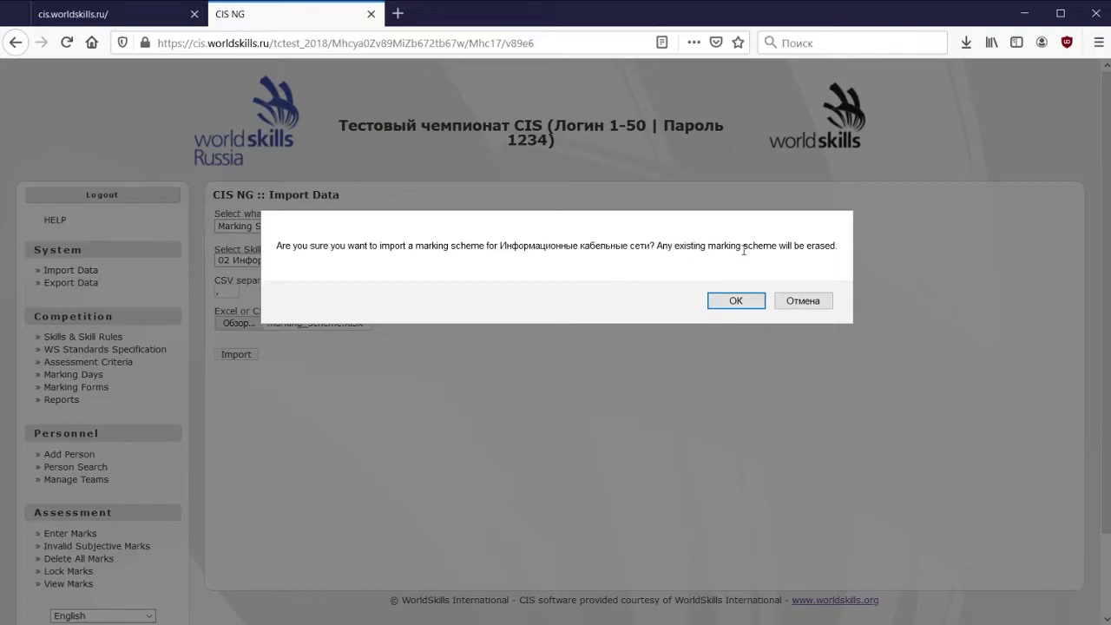
pyautogui.click(725, 301)
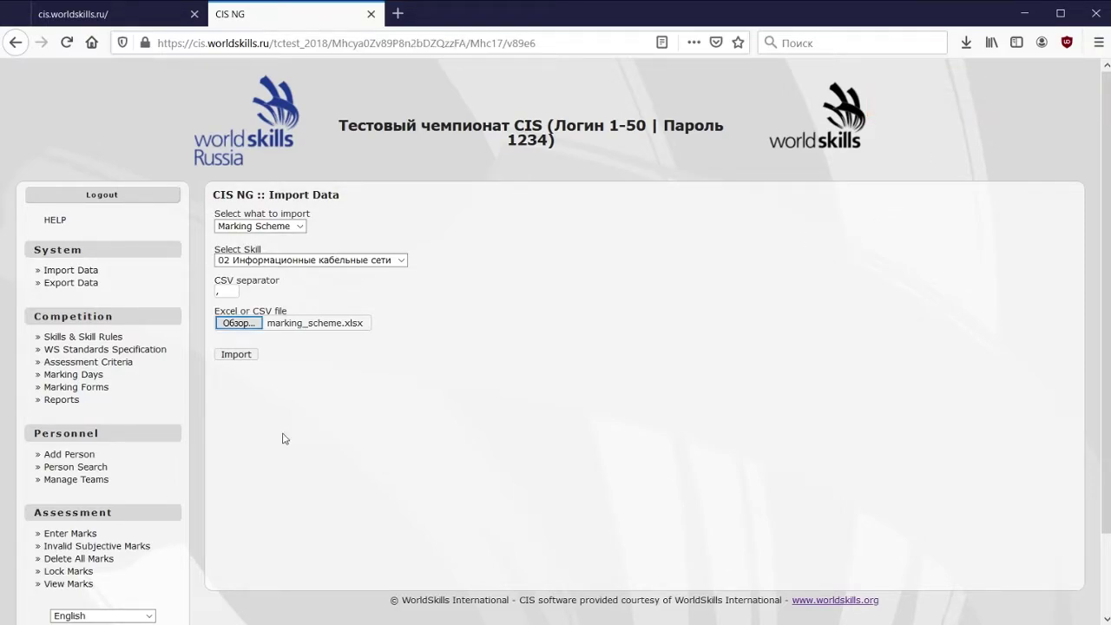
# - In the WS Standards Specification, add section 1 Организация работ and section 2 Коммуникативные навыки, each with 5% importance
pyautogui.click(144, 351)
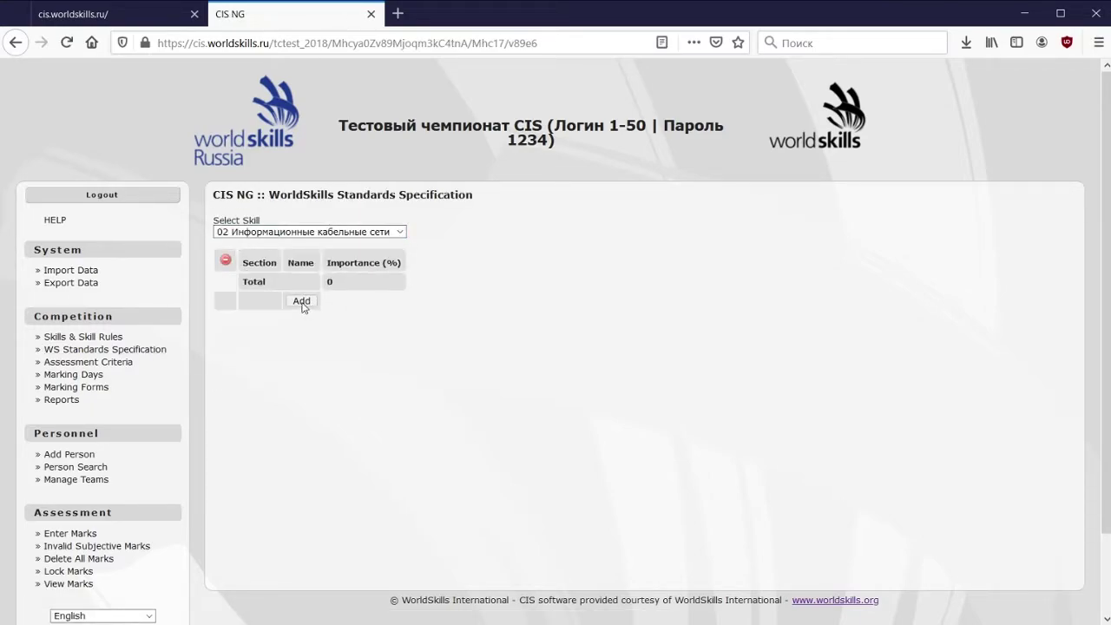
pyautogui.click(301, 301)
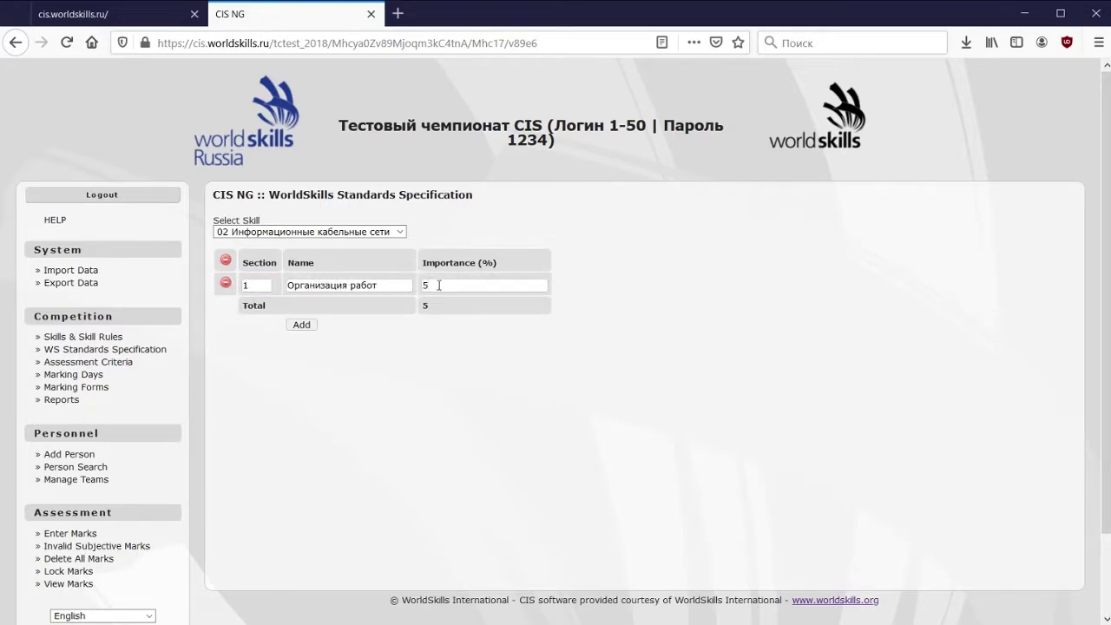
pyautogui.press('Return')
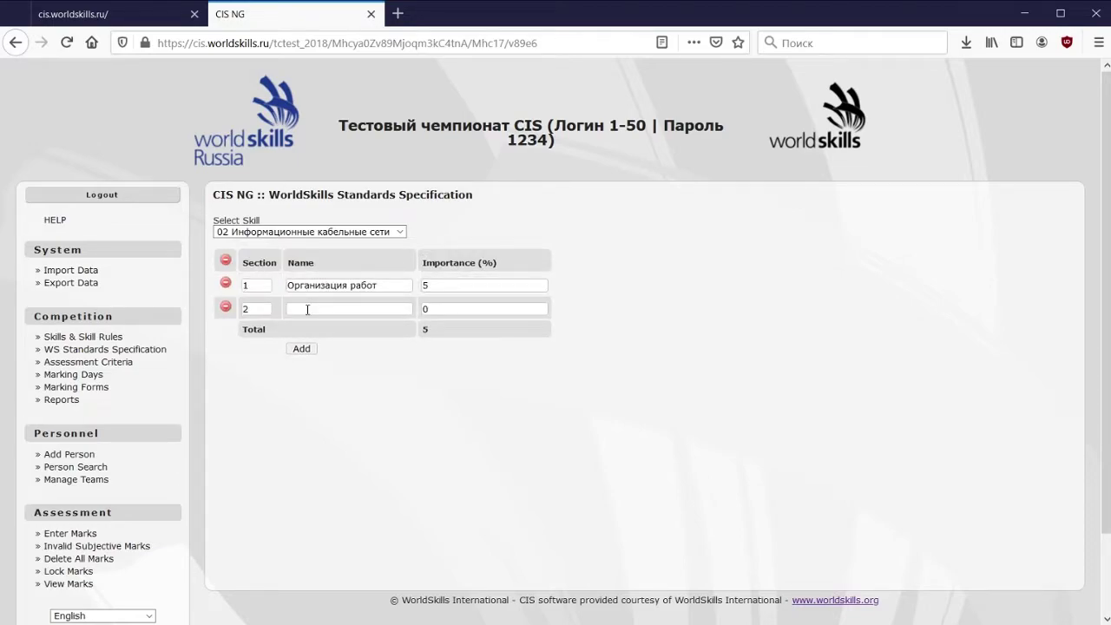
pyautogui.write('Коммуникативные навыки')
pyautogui.press('Tab')
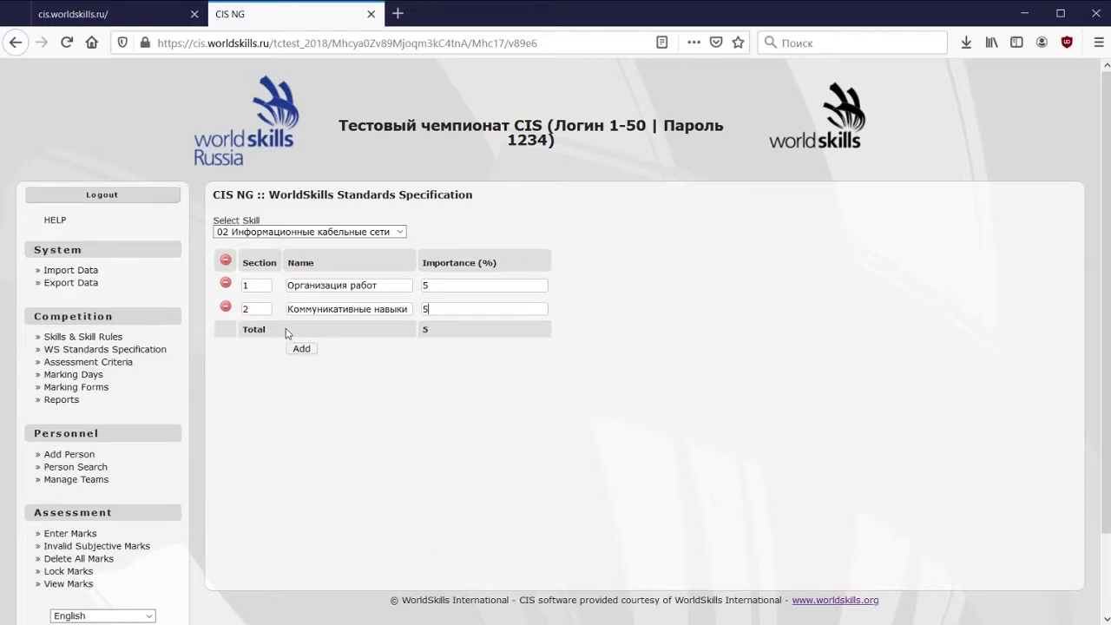
pyautogui.write('5')
# - Delete section 2 from the standards specification
pyautogui.click(225, 308)
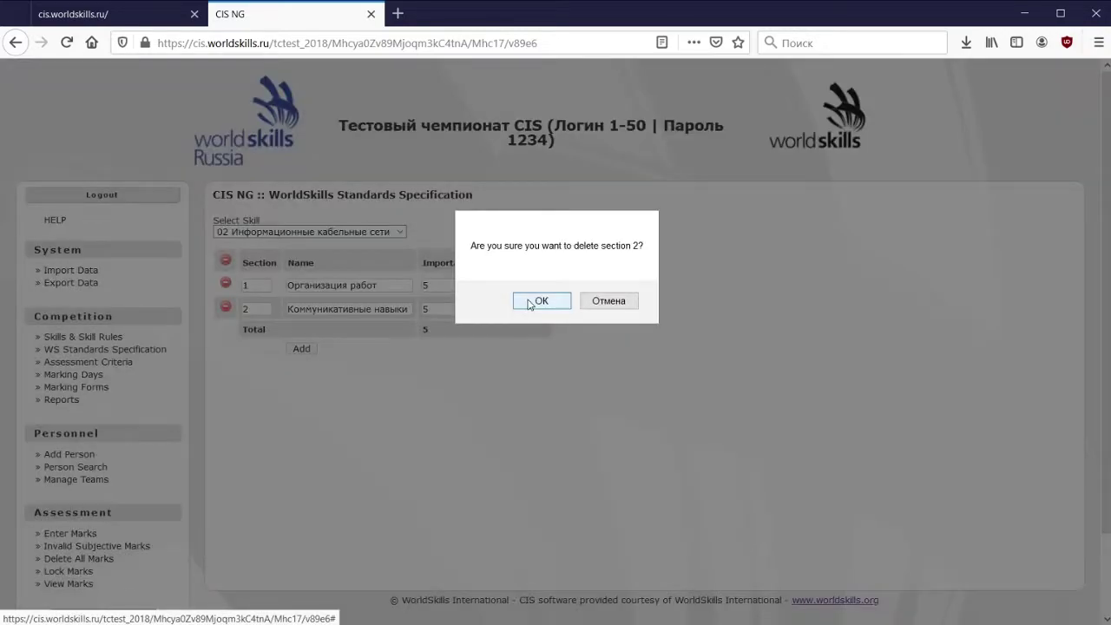
pyautogui.click(530, 302)
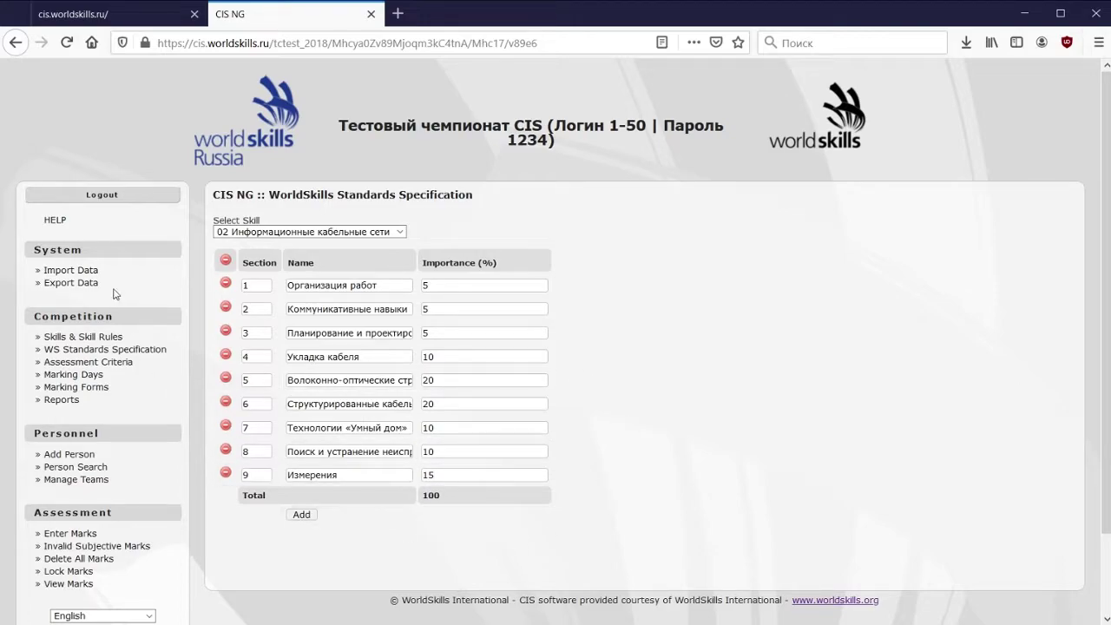
# - Set up a Marking Scheme import of marking_scheme.xlsx for skill 02 and run it, accepting replacement of the existing scheme
pyautogui.click(83, 274)
pyautogui.click(251, 227)
pyautogui.click(246, 240)
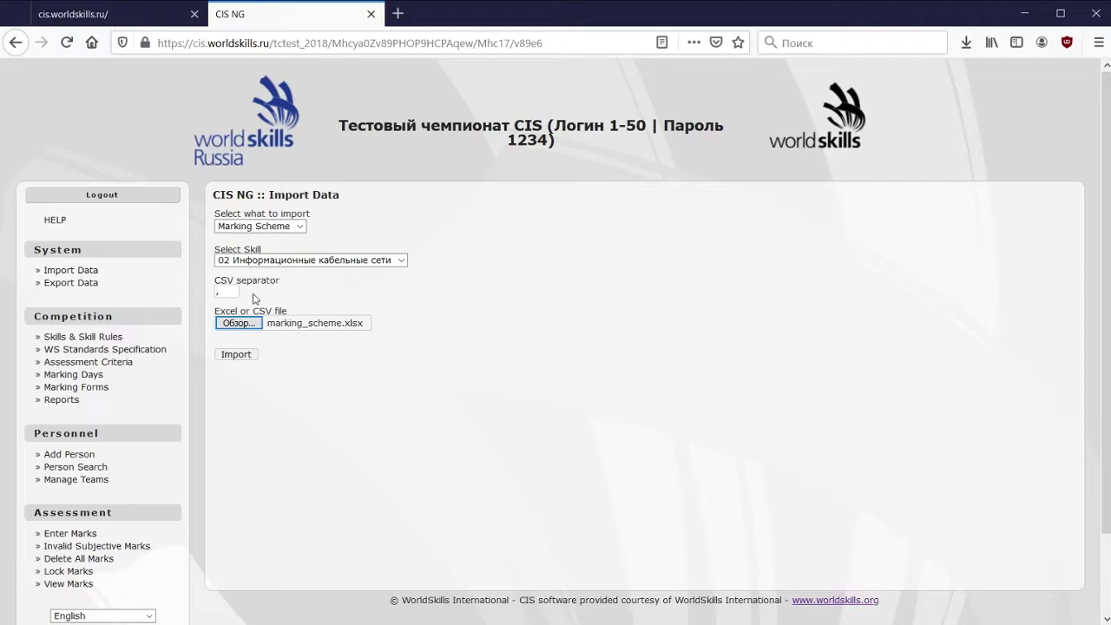
pyautogui.click(233, 354)
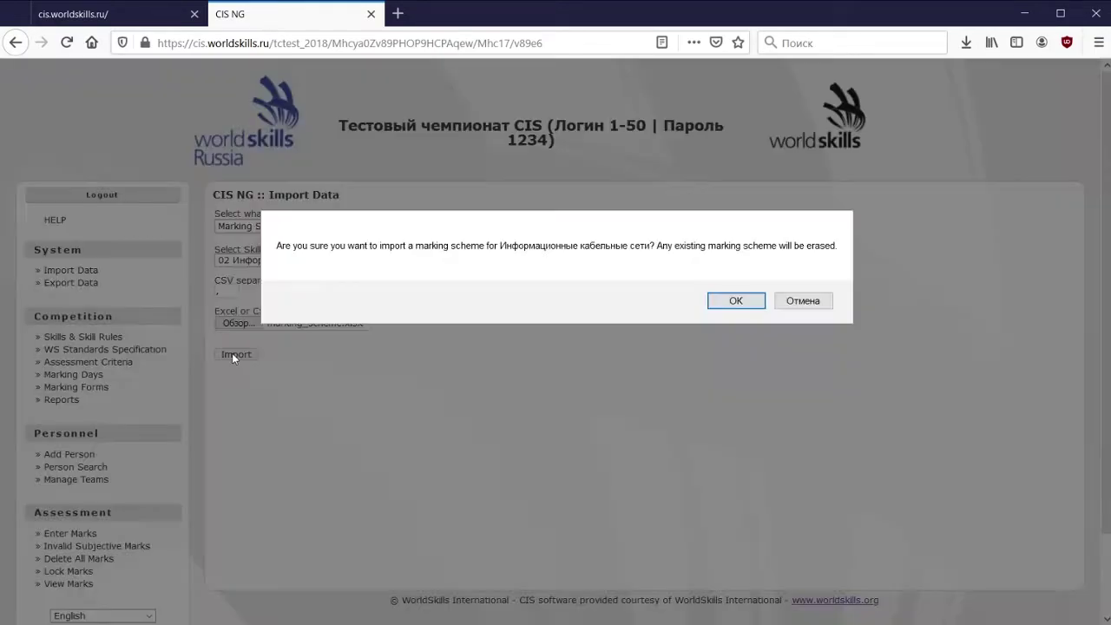
pyautogui.click(712, 304)
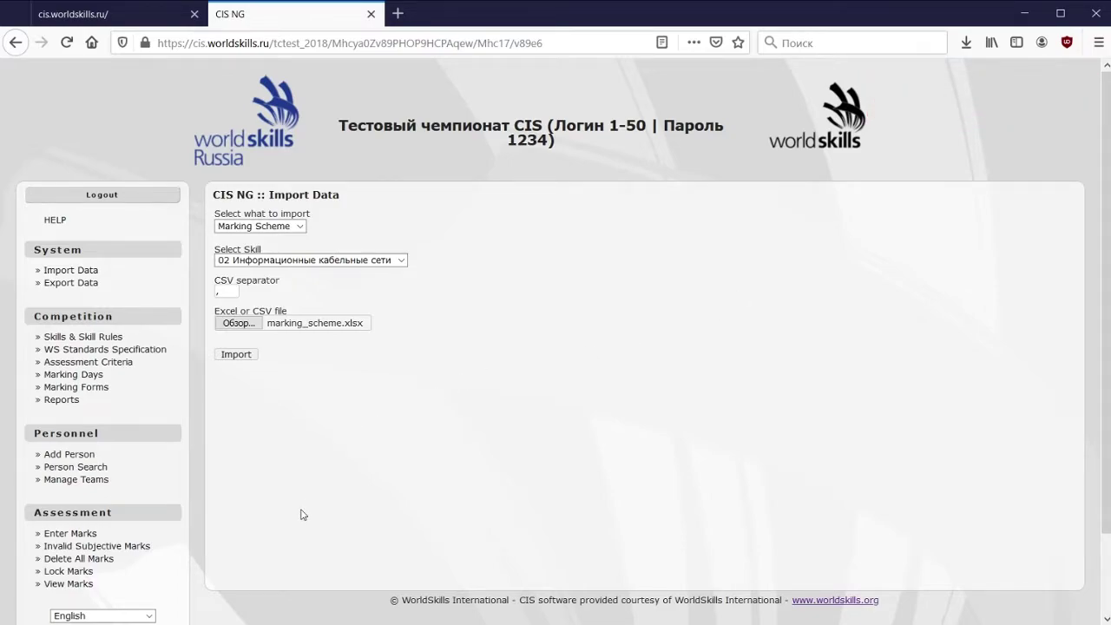
# - Switch to Excel, re-enter O as the aspect type in cell C26, and rerun the marking scheme import in CIS
pyautogui.hotkey('alt', 'Tab')
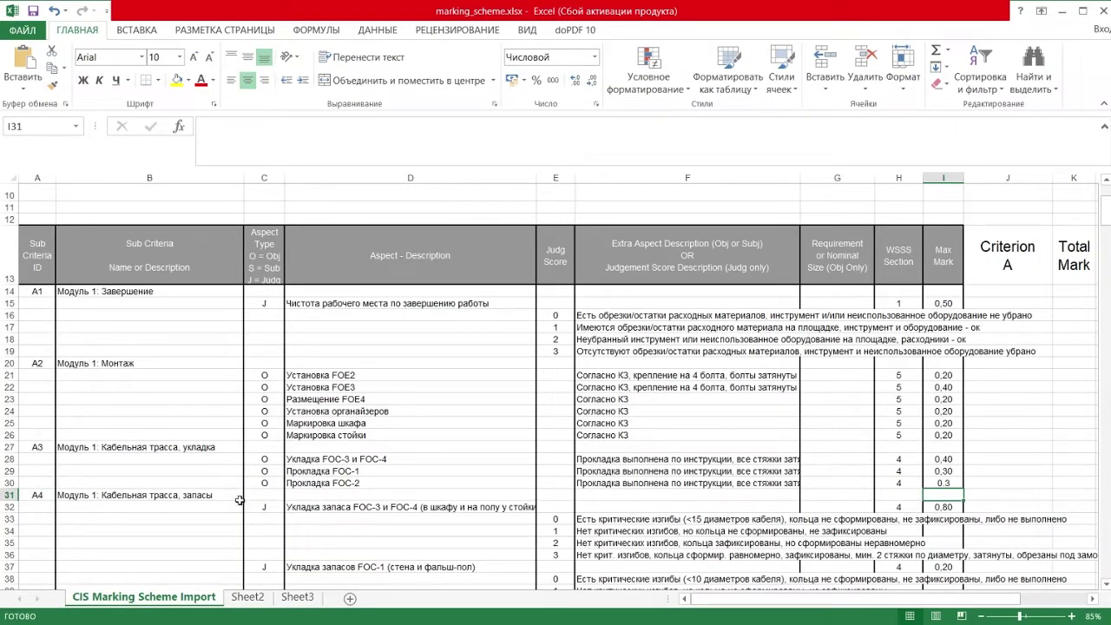
pyautogui.click(8, 435)
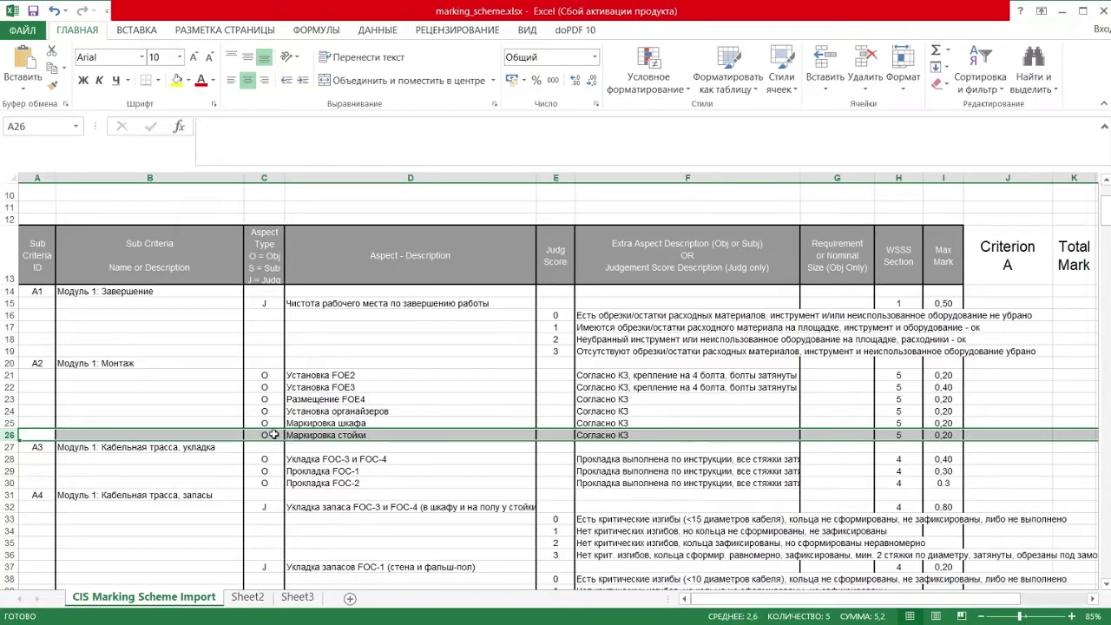
pyautogui.click(273, 434)
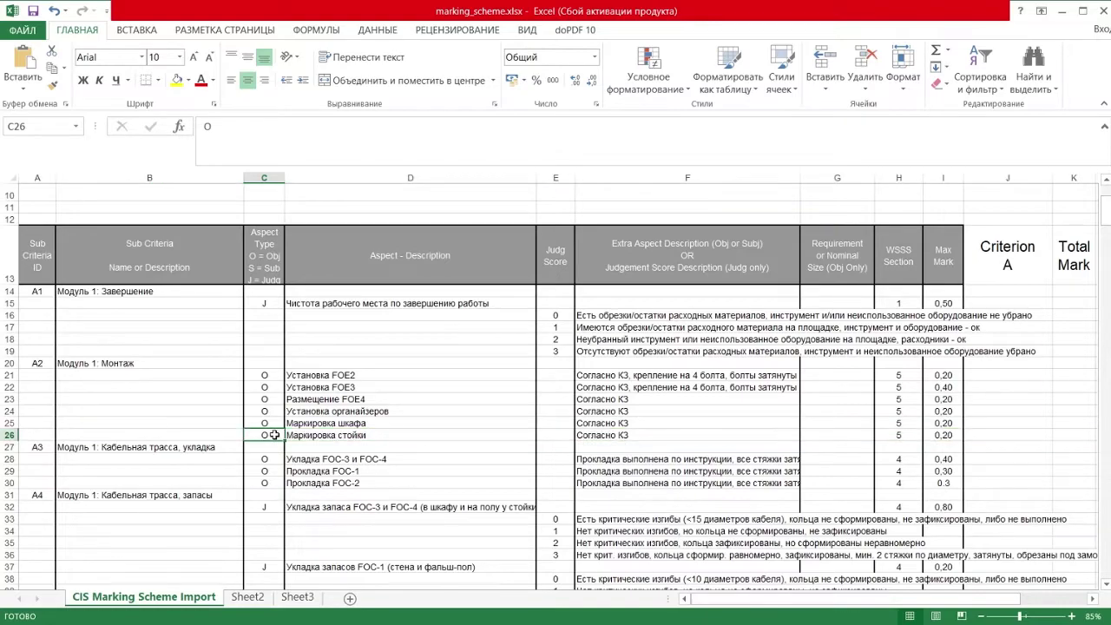
pyautogui.doubleClick(273, 434)
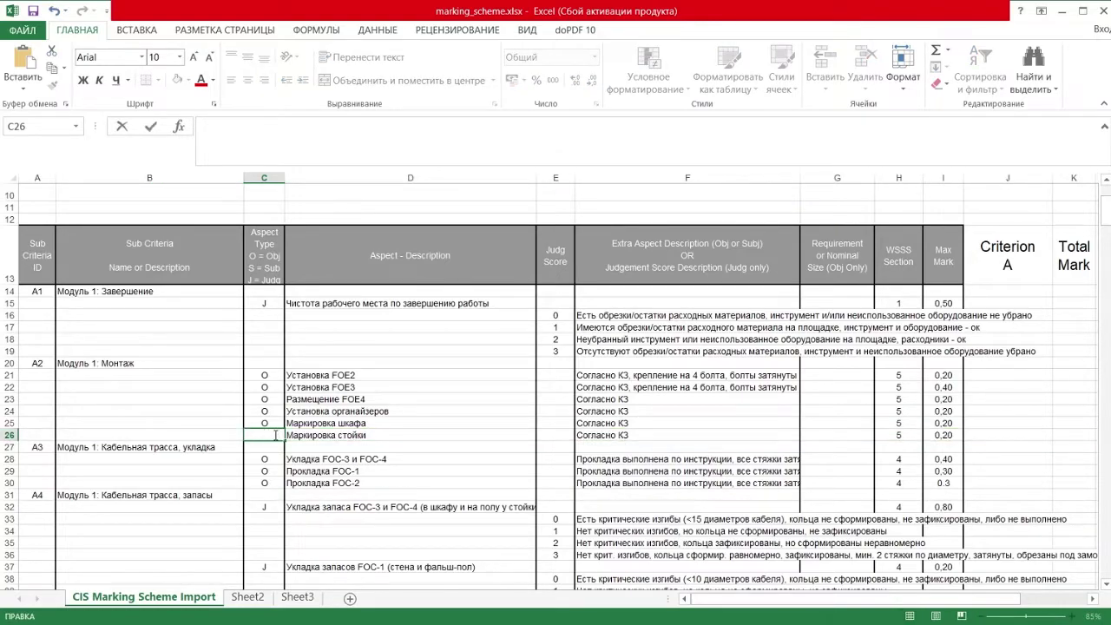
pyautogui.press('Return')
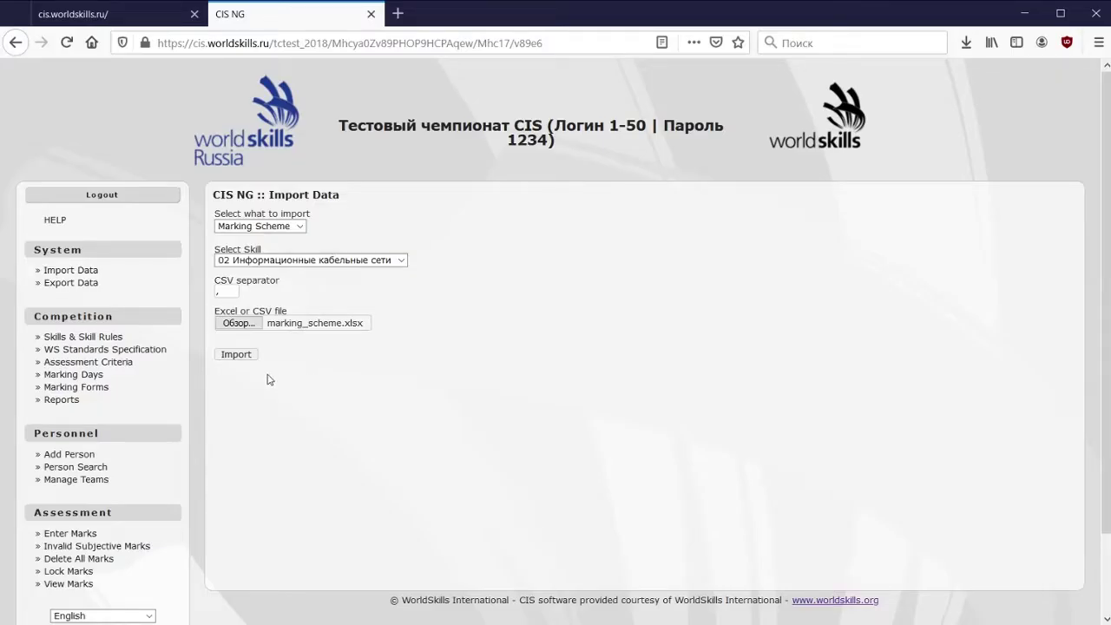
pyautogui.click(233, 356)
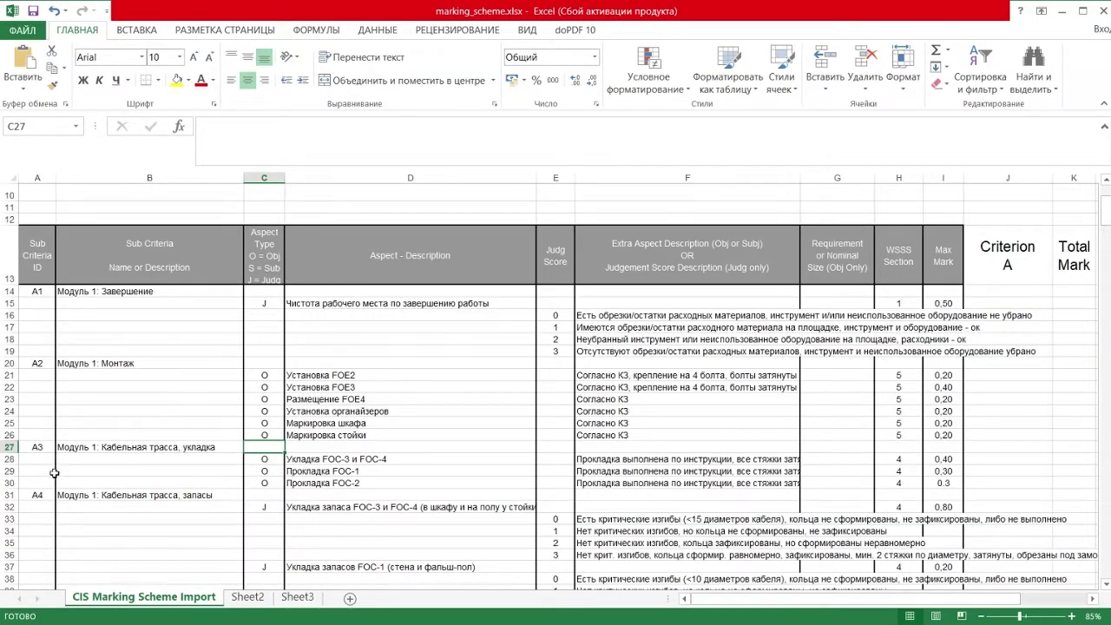
# - Set the Max Mark in cell I30 of the Excel marking scheme to 0,3 and rerun the import in CIS
pyautogui.click(9, 483)
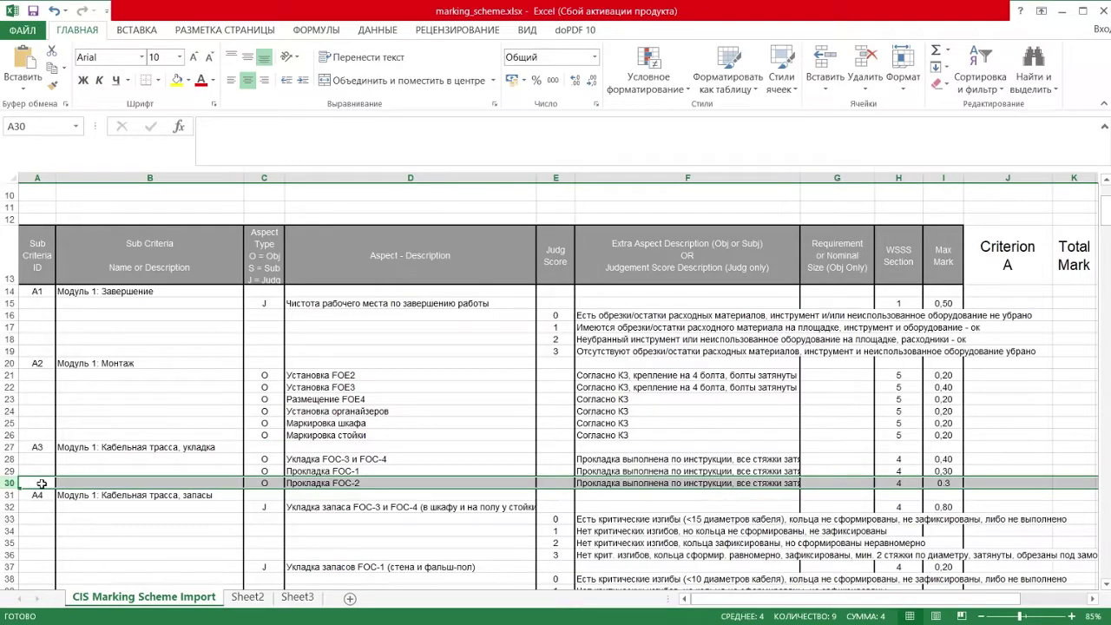
pyautogui.click(950, 481)
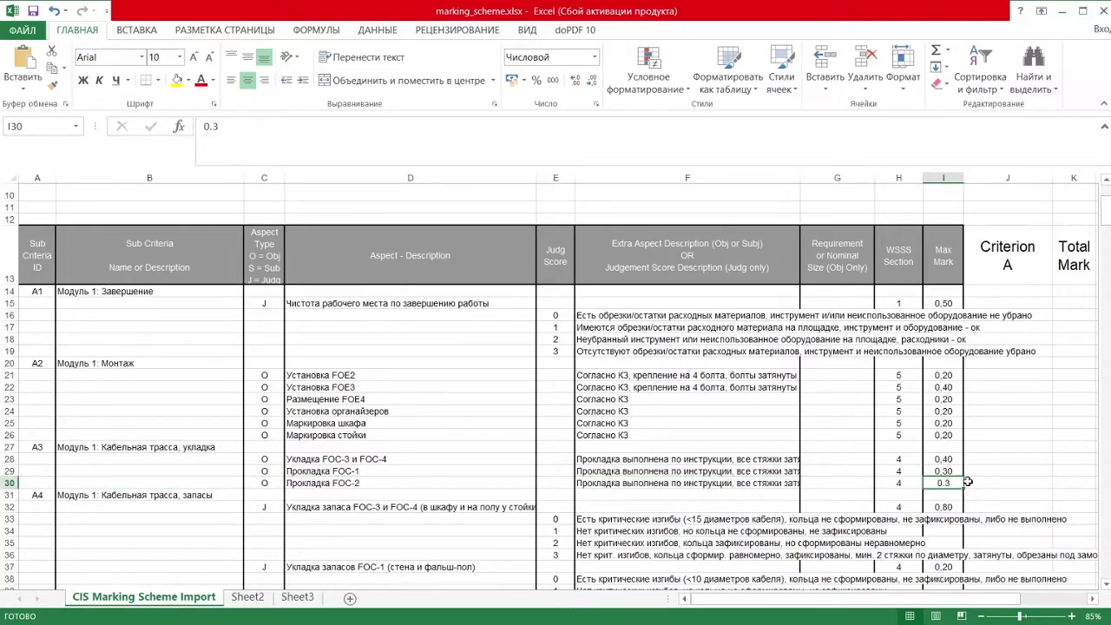
pyautogui.write('0,3')
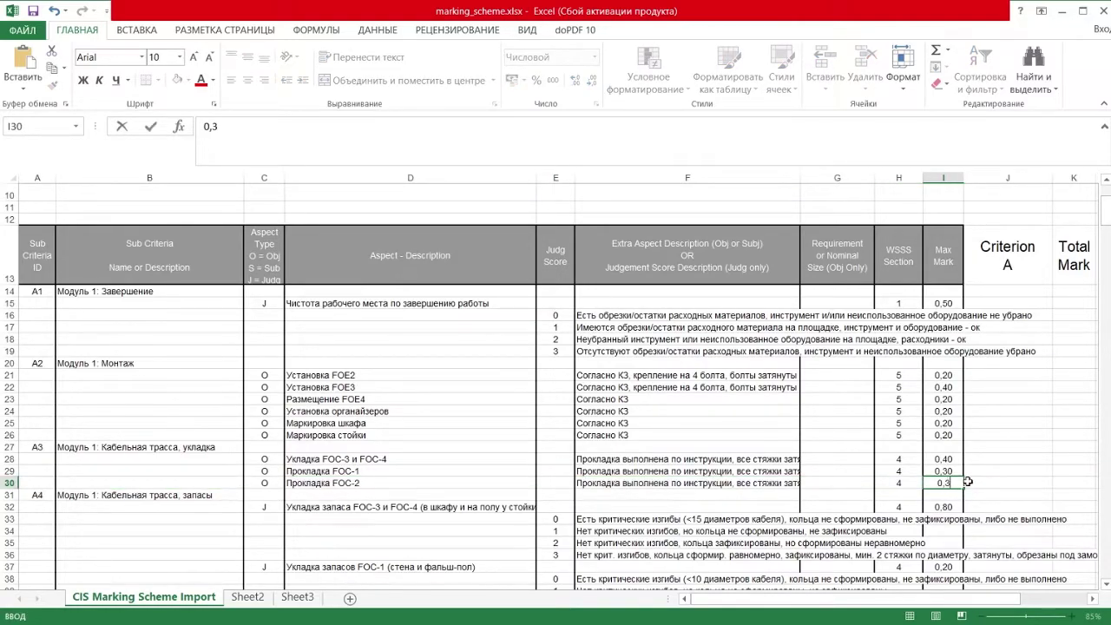
pyautogui.press('Return')
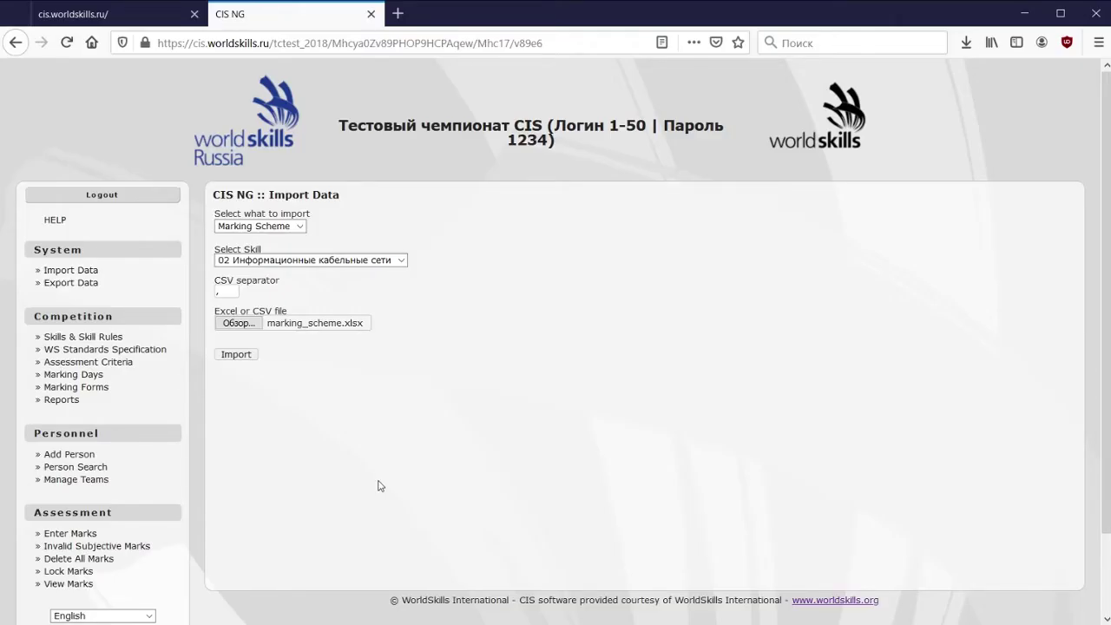
pyautogui.click(236, 356)
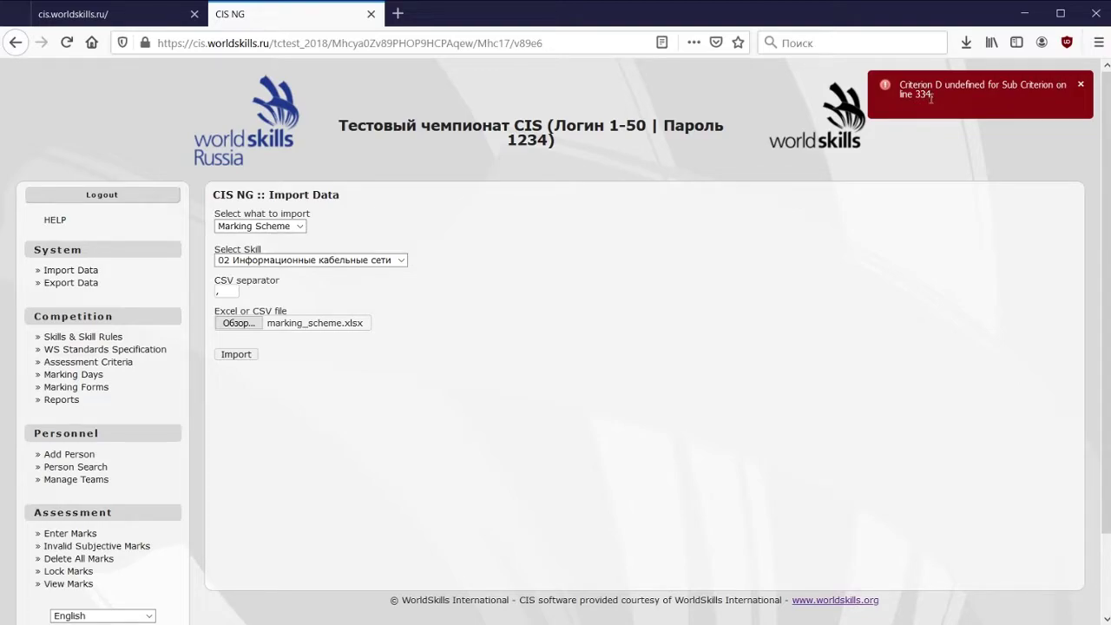
# - Switch to Excel and add criterion D, named Модуль 4, with a mark of 10,40 in row 6 of the criteria list
pyautogui.hotkey('alt', 'Tab')
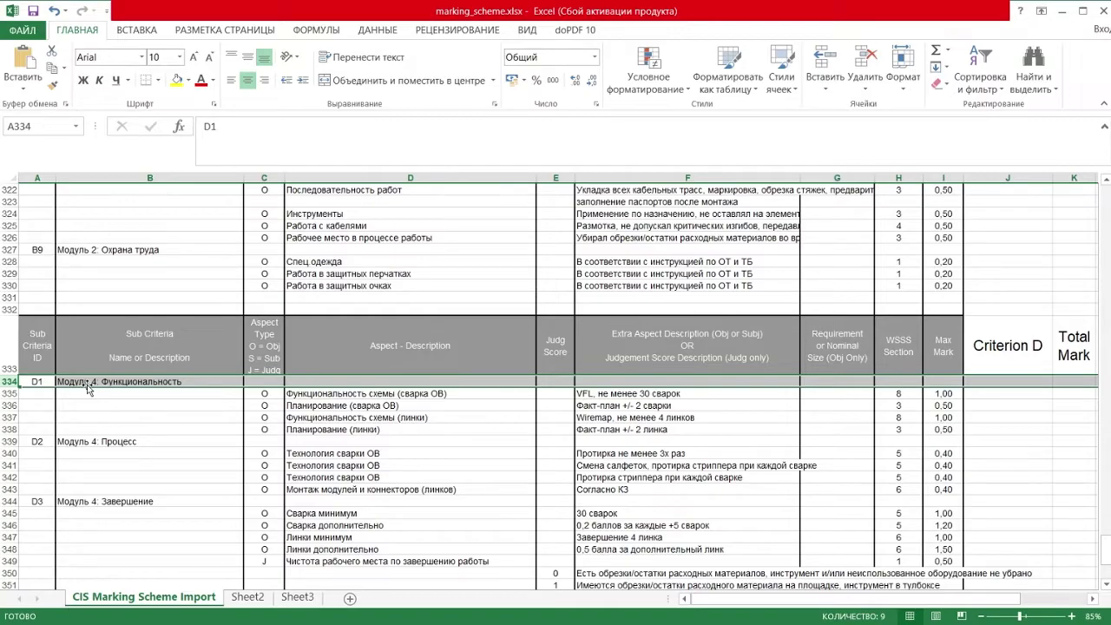
pyautogui.moveTo(1104, 543); pyautogui.dragTo(1090, 186)
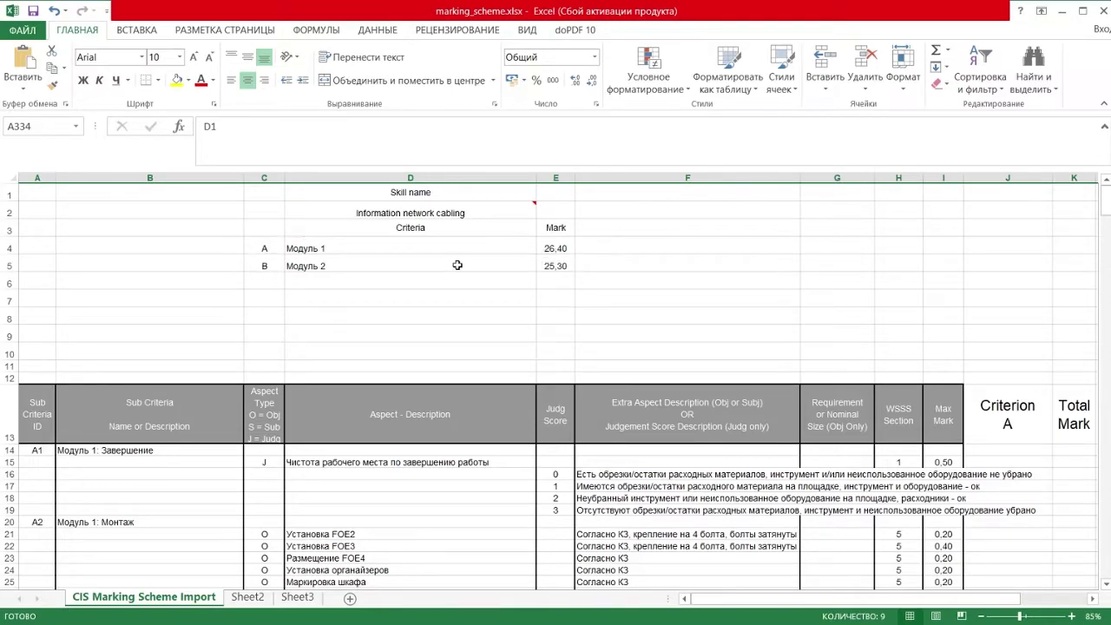
pyautogui.click(269, 283)
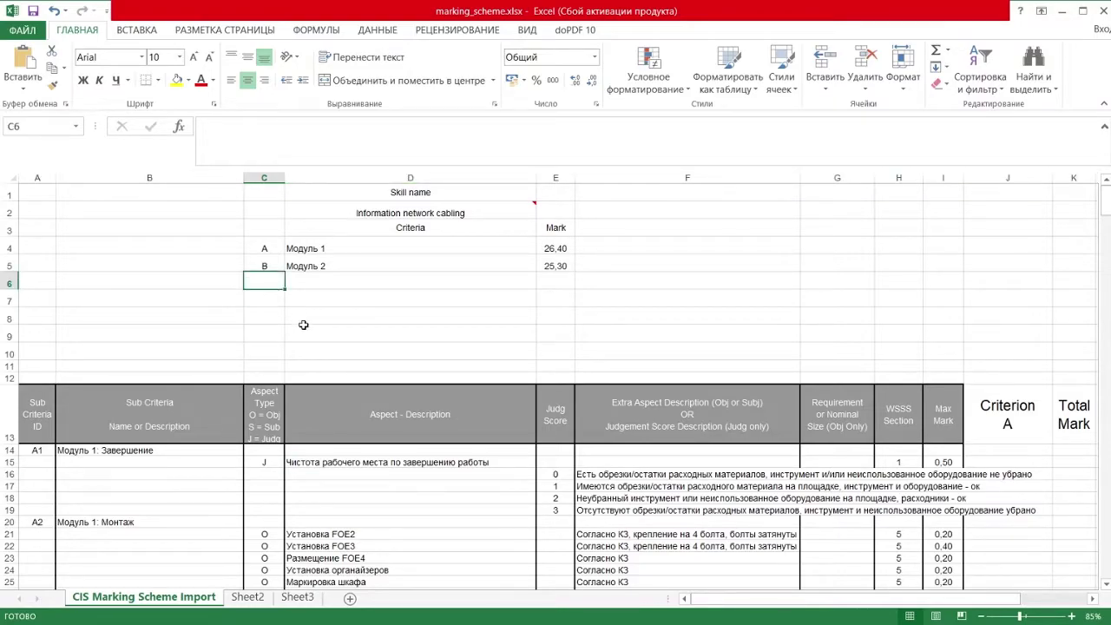
pyautogui.write('D')
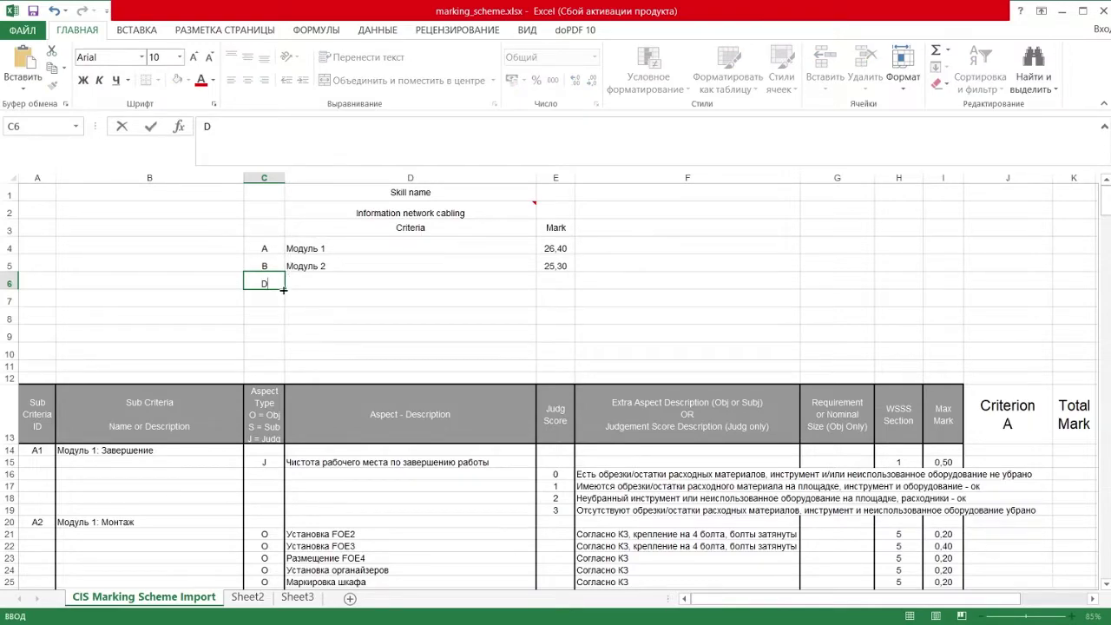
pyautogui.click(312, 285)
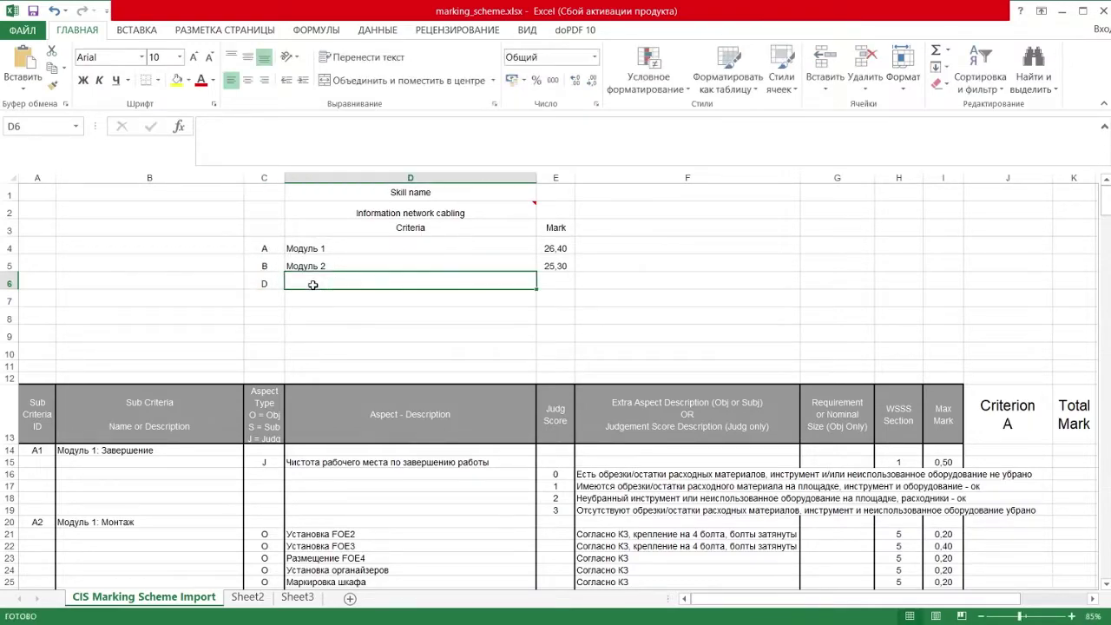
pyautogui.write('Модуль')
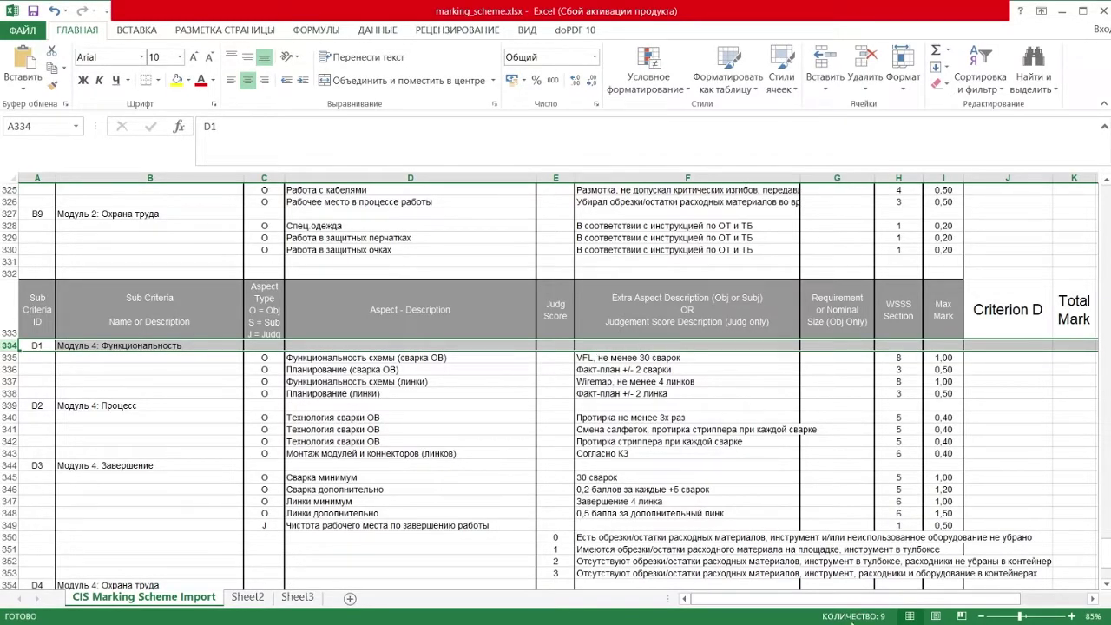
pyautogui.hscroll(1, 879, 601)
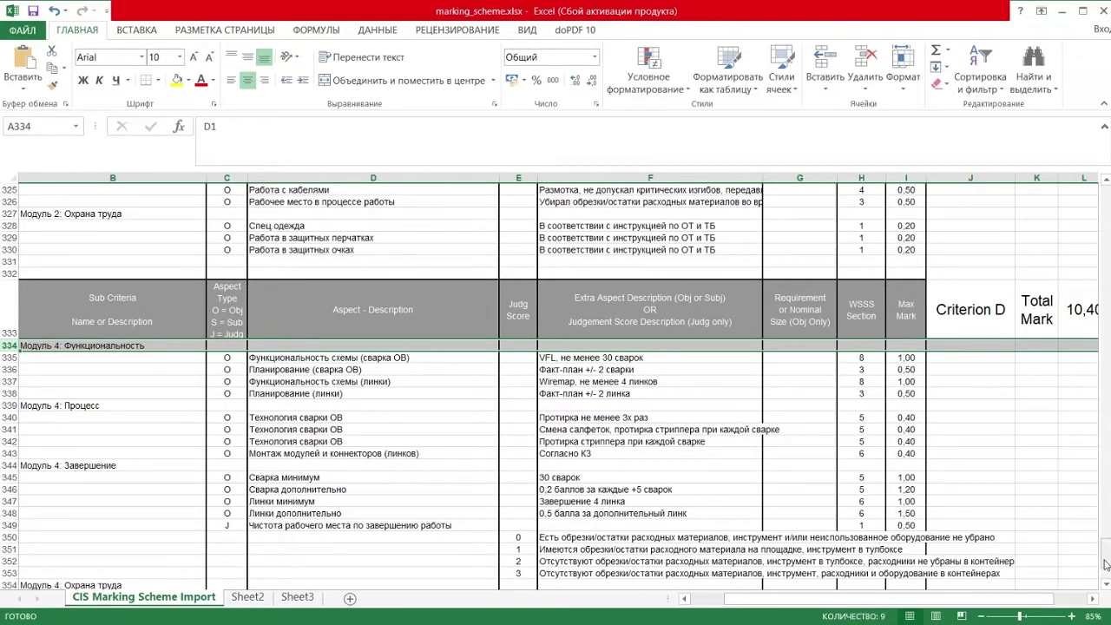
pyautogui.scroll(2, 1100, 478)
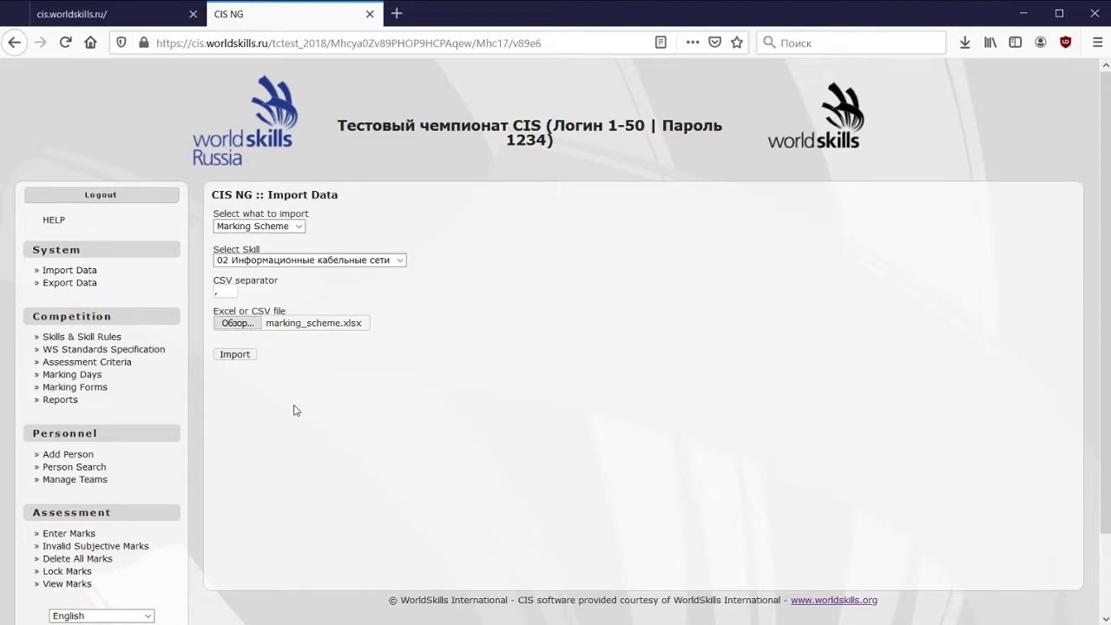
# - Rerun the marking scheme import in CIS, then open the assessment criteria of skill 02
pyautogui.click(234, 354)
pyautogui.press('Return')
pyautogui.click(71, 363)
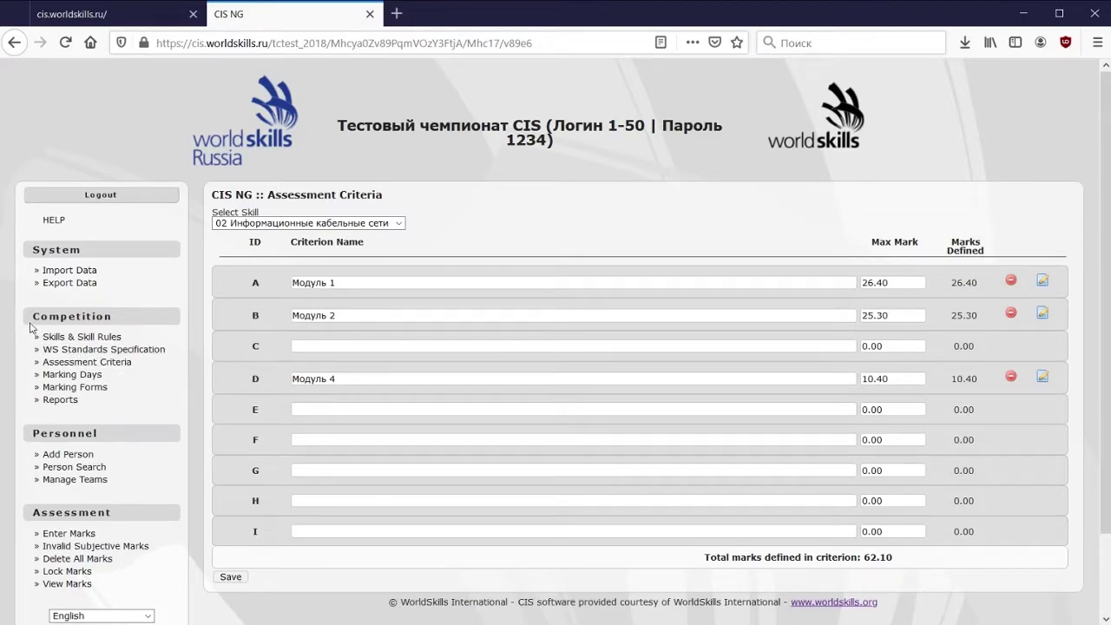
# - Set the marking day of every sub criterion of skill 02 to Any Day and save
pyautogui.click(67, 378)
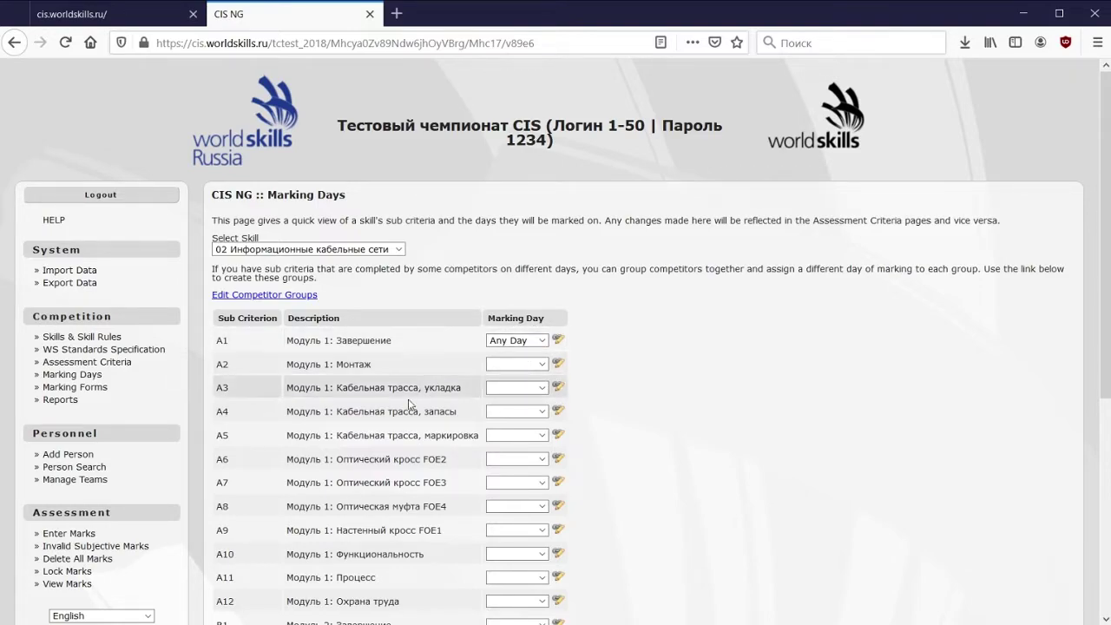
pyautogui.scroll(-5, 585, 491)
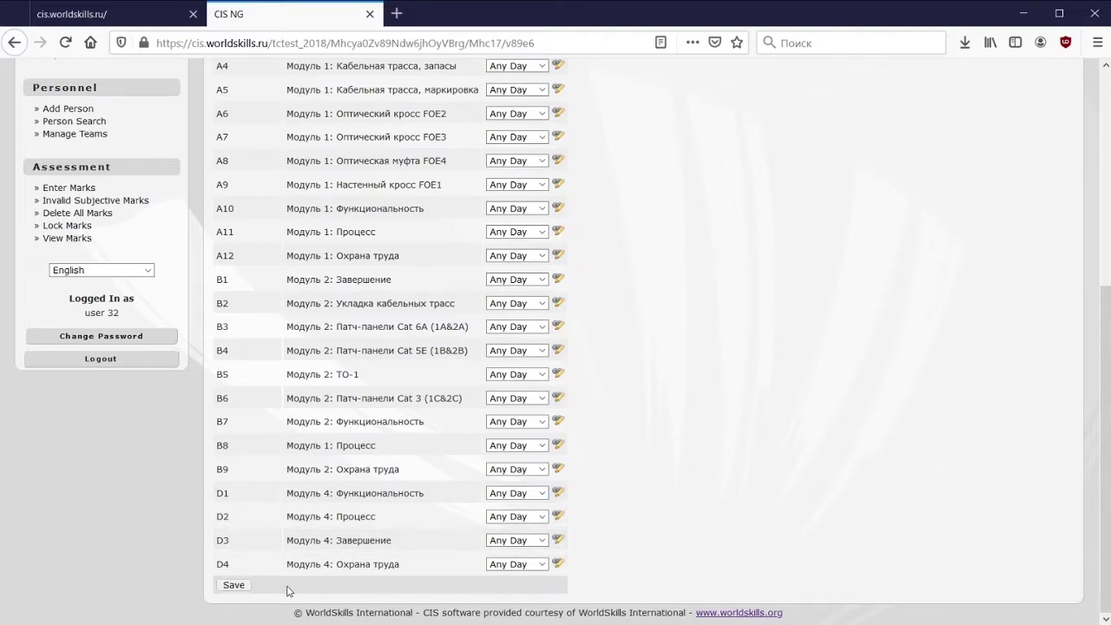
pyautogui.click(232, 586)
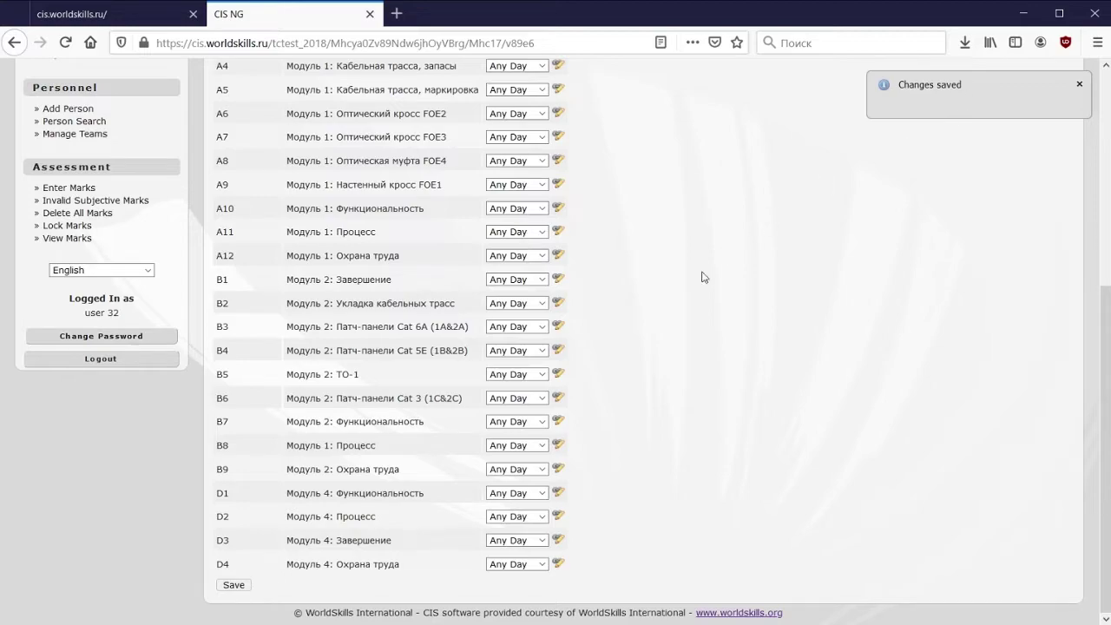
pyautogui.scroll(5, 667, 390)
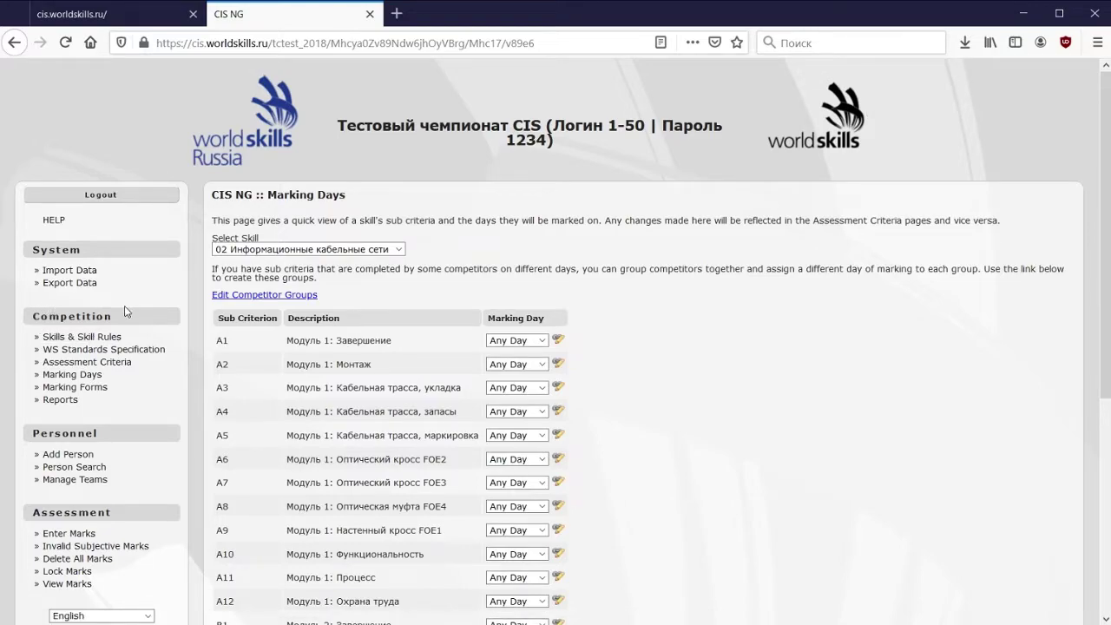
# - Prevent further editing of the marking scheme in the rules of skill 02, save, and check criterion A in the assessment criteria
pyautogui.click(95, 339)
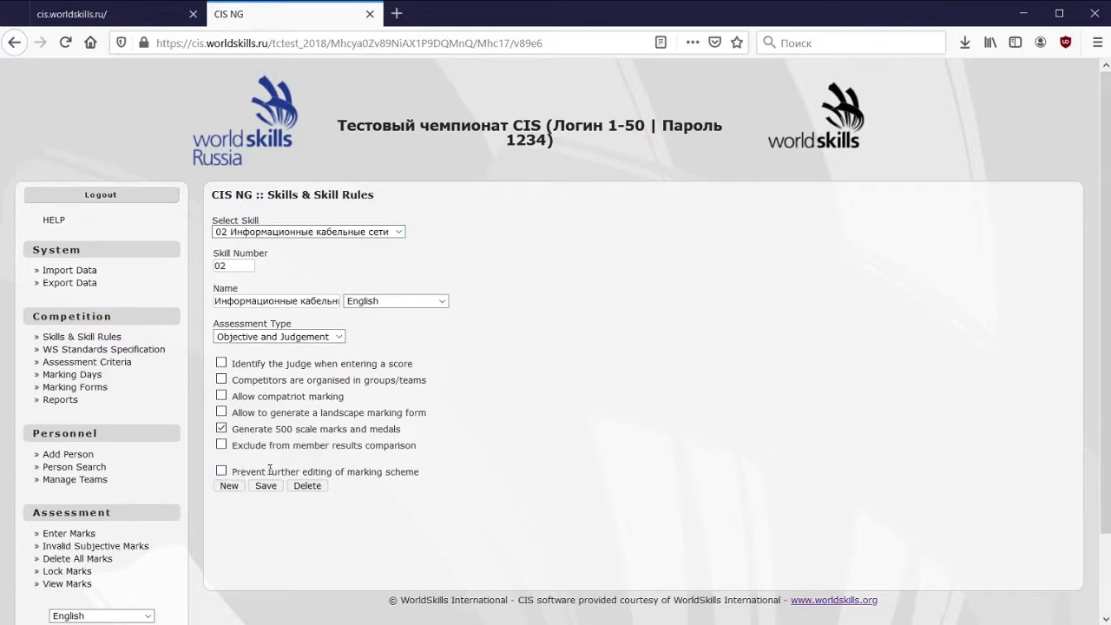
pyautogui.click(408, 473)
pyautogui.click(267, 486)
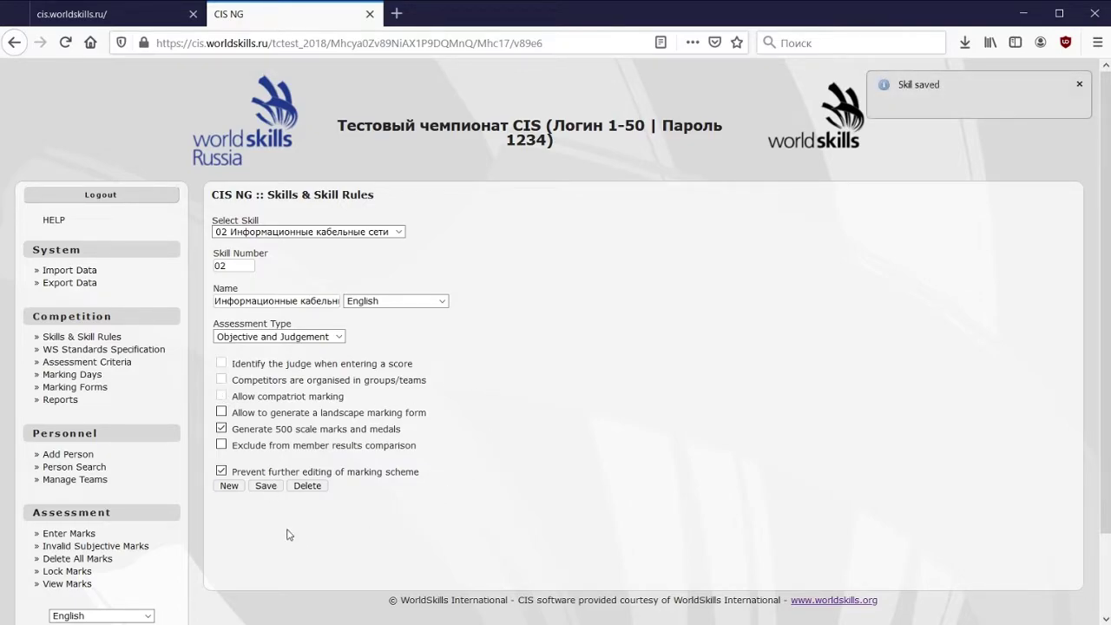
pyautogui.click(102, 362)
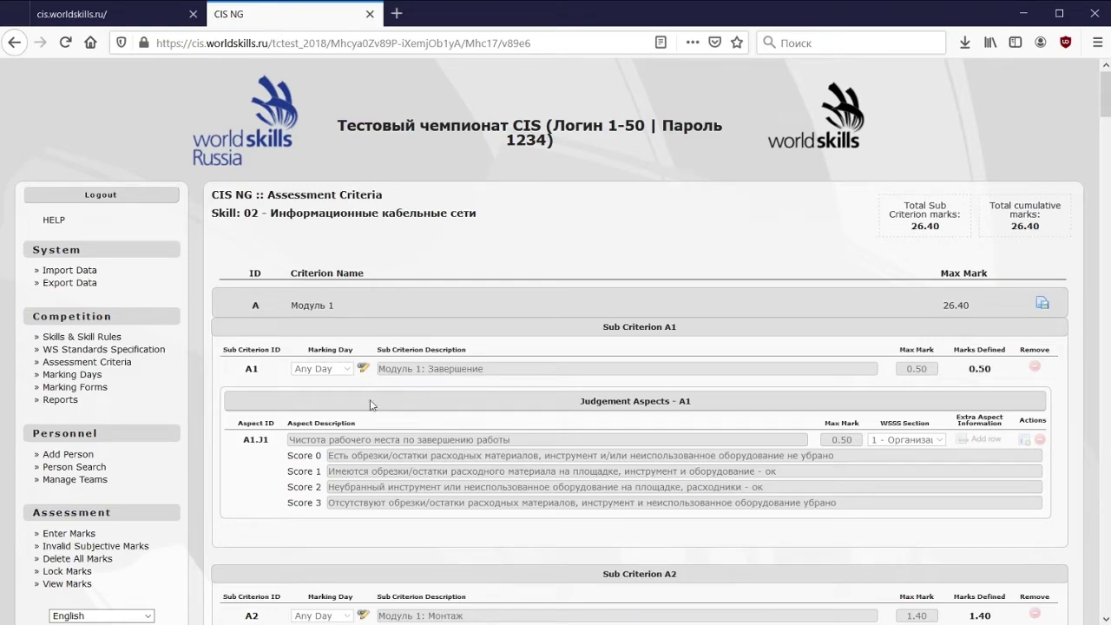
# - Create the marking scheme signoff form PDF for skill 02 and look through the document
pyautogui.click(71, 390)
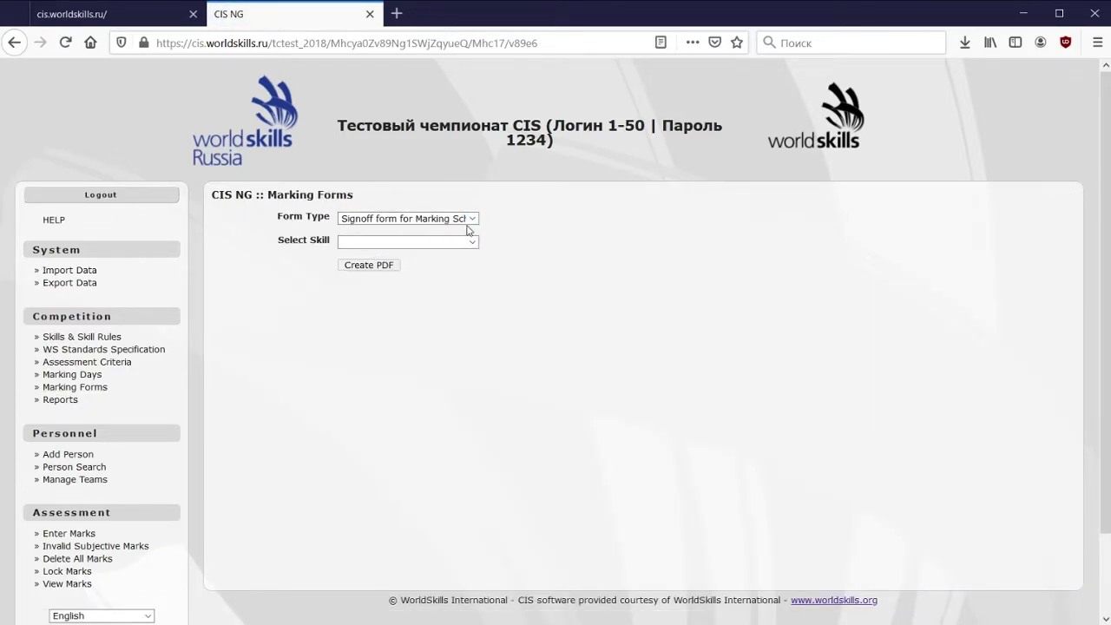
pyautogui.click(373, 312)
pyautogui.click(362, 267)
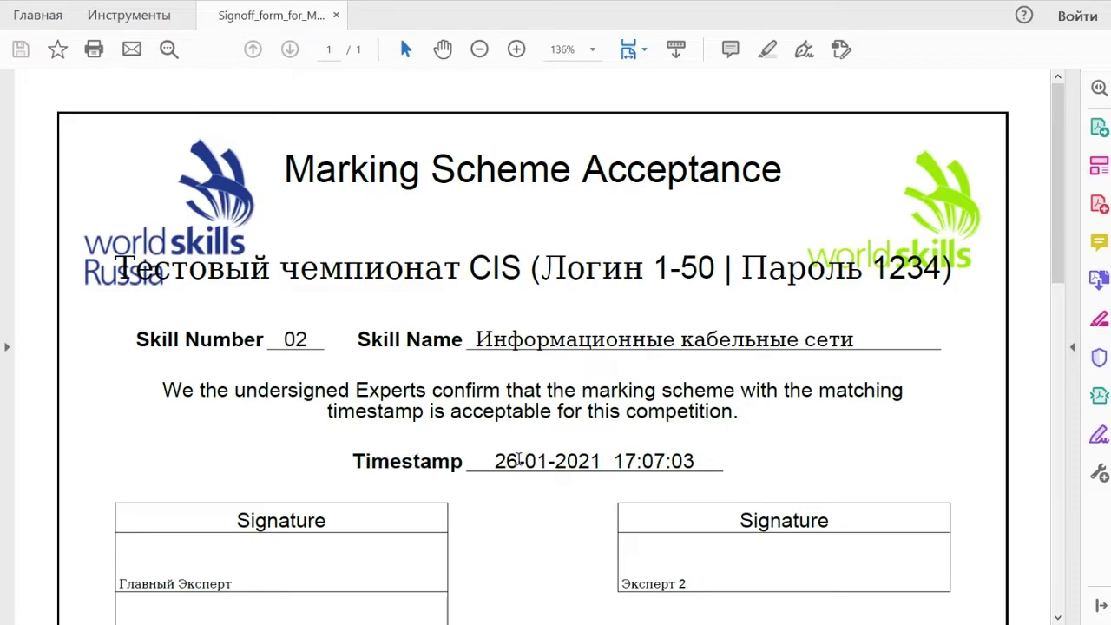
pyautogui.scroll(-6, 571, 464)
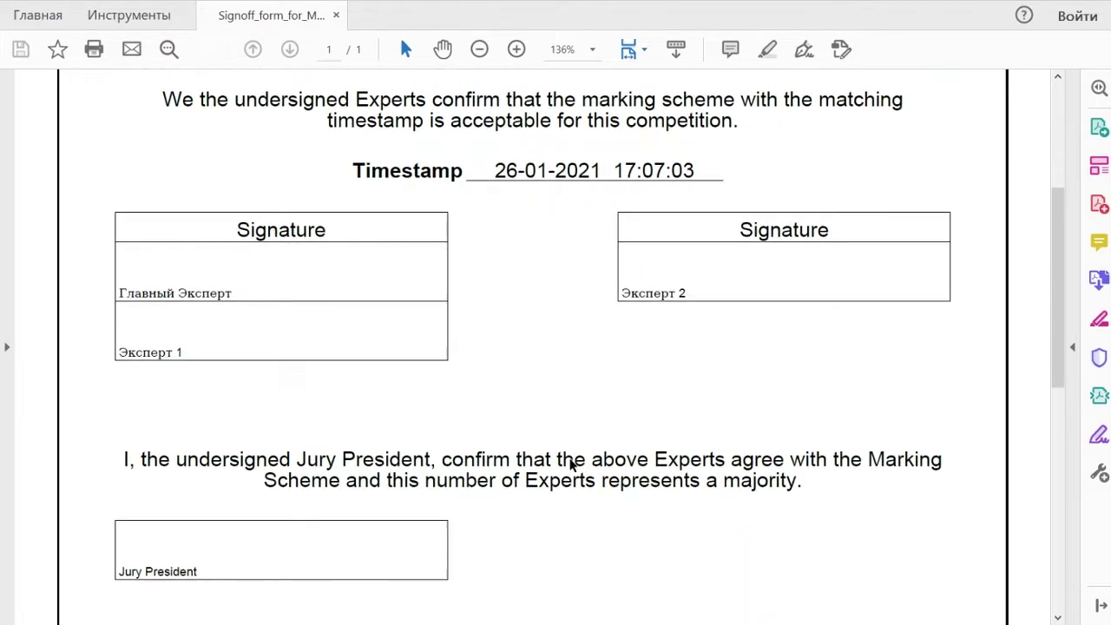
pyautogui.scroll(3, 571, 463)
pyautogui.scroll(3, 478, 466)
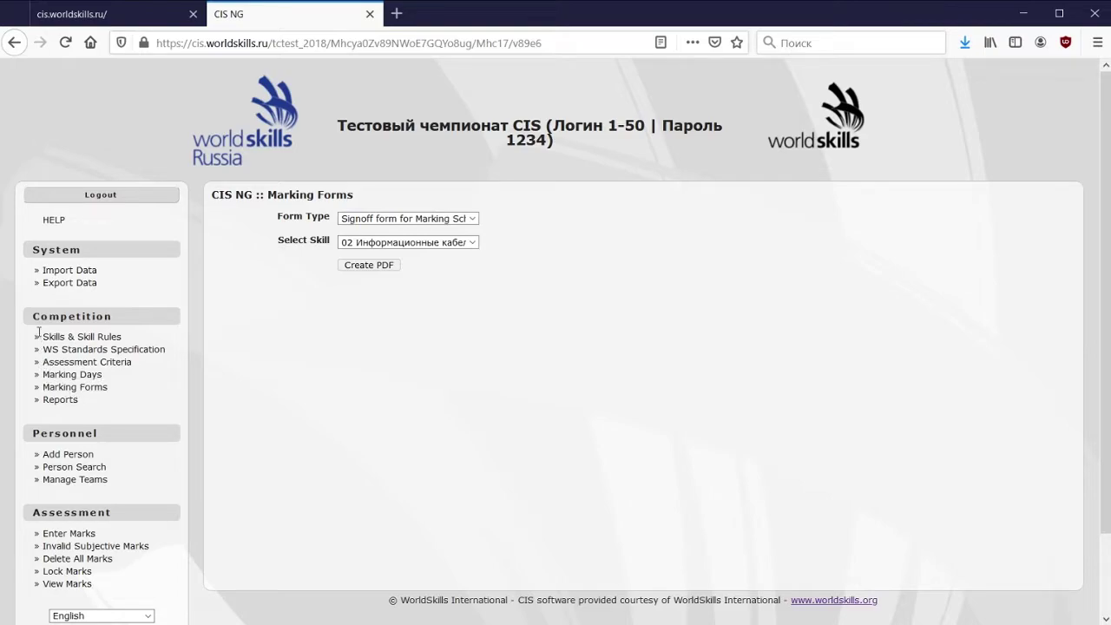
# - Show the WSSS Mark Allocation Table report for skill 02 Информационные кабельные сети
pyautogui.click(60, 401)
pyautogui.click(334, 226)
pyautogui.click(226, 243)
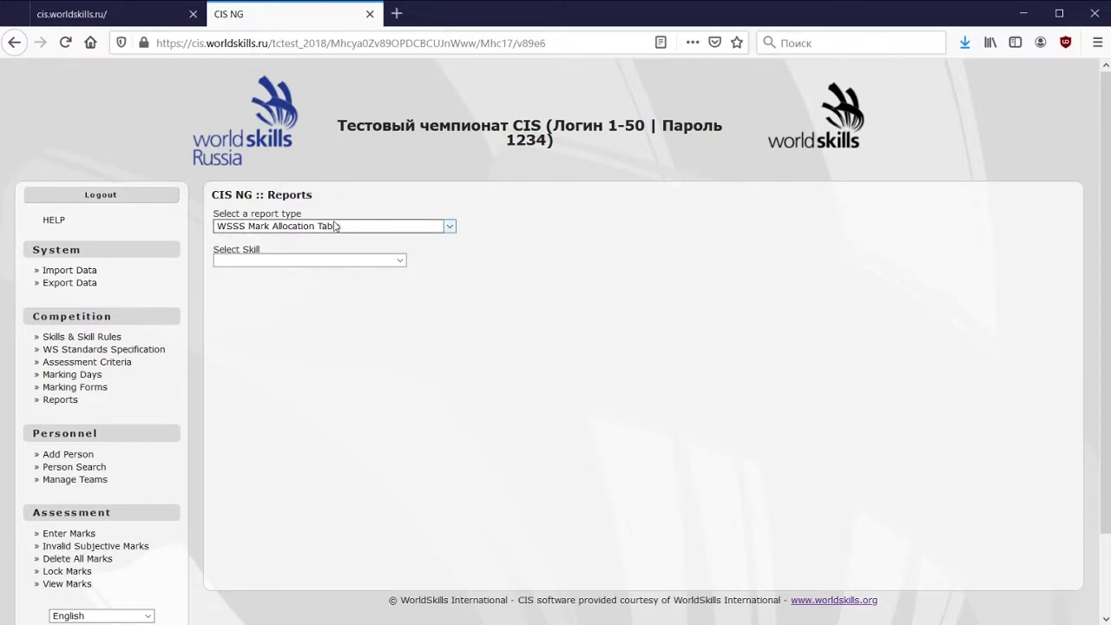
pyautogui.click(327, 262)
pyautogui.click(282, 297)
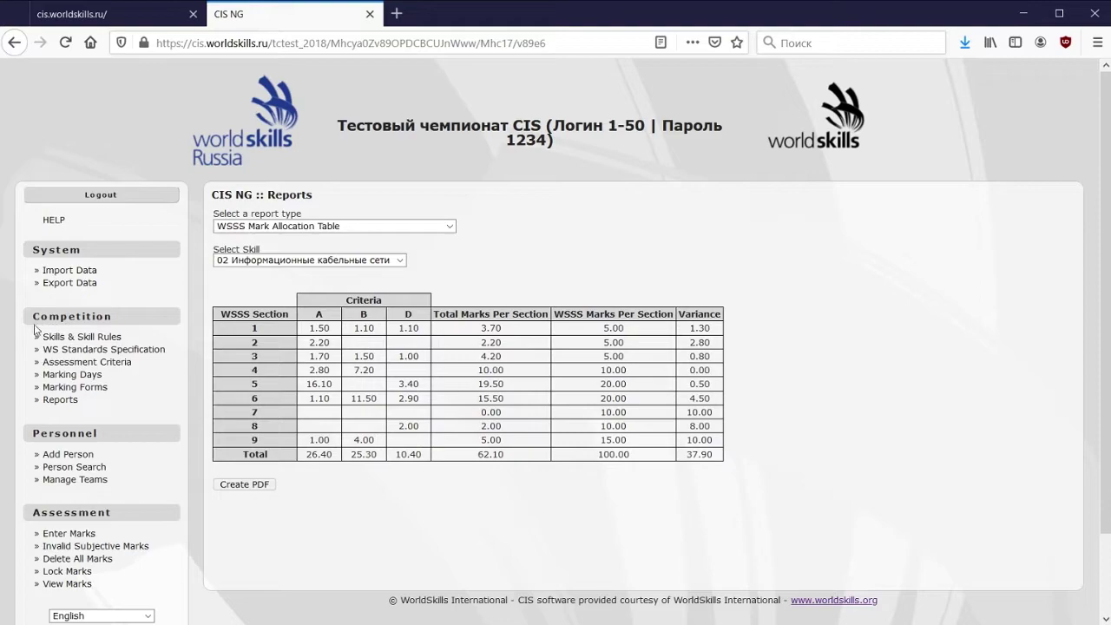
# - Create a PDF of the hand-written marking forms for skill 02, collated by Competitor and without the Mark Summary Form
pyautogui.click(73, 387)
pyautogui.click(408, 219)
pyautogui.click(417, 232)
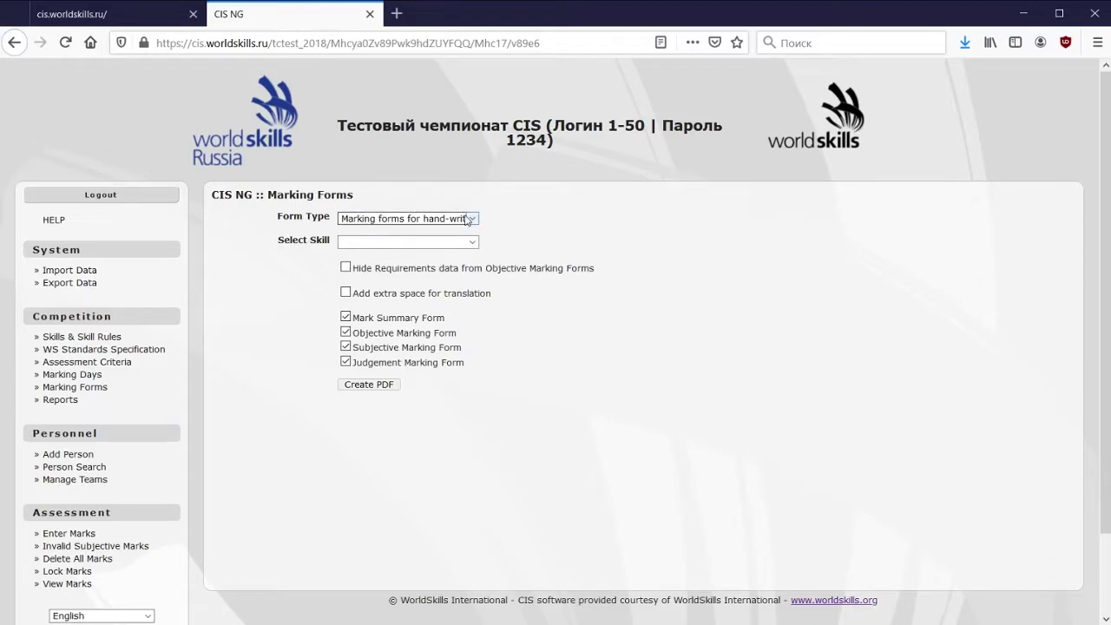
pyautogui.click(431, 242)
pyautogui.click(379, 269)
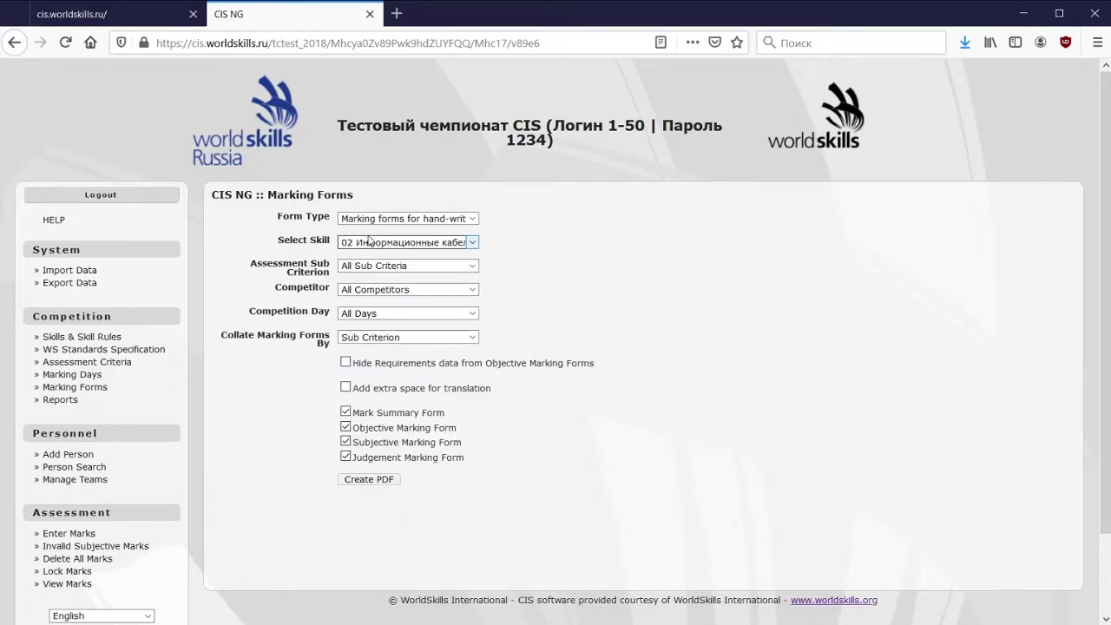
pyautogui.click(467, 337)
pyautogui.click(353, 350)
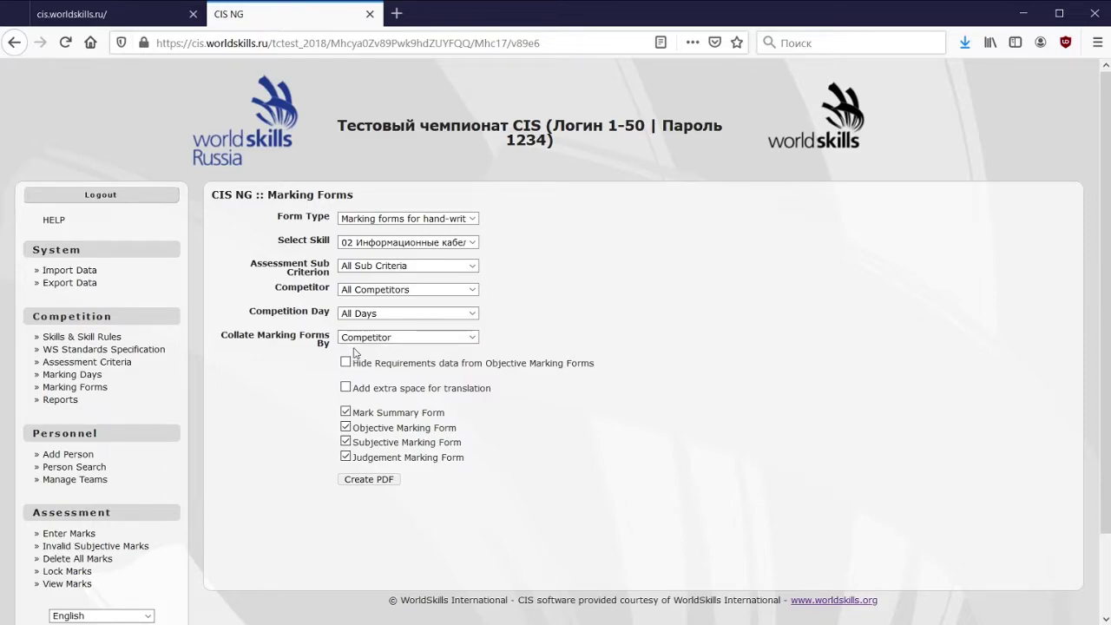
pyautogui.click(346, 413)
pyautogui.click(365, 480)
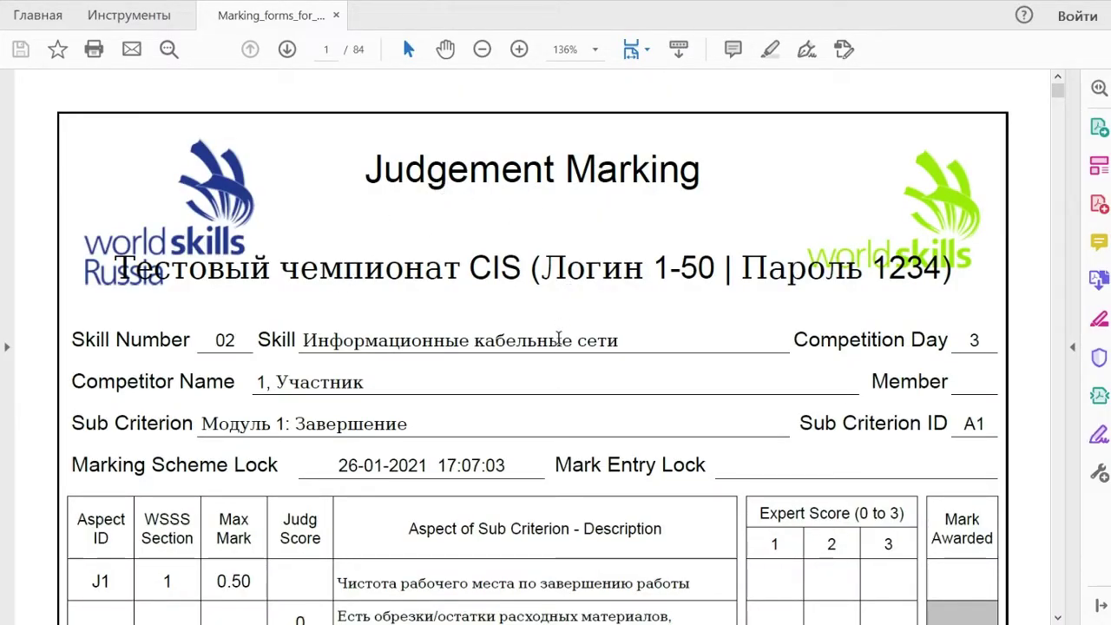
# - Look through the judgement form for A1 and the marking form for A2 in the PDF, then return to CIS
pyautogui.scroll(-3, 657, 419)
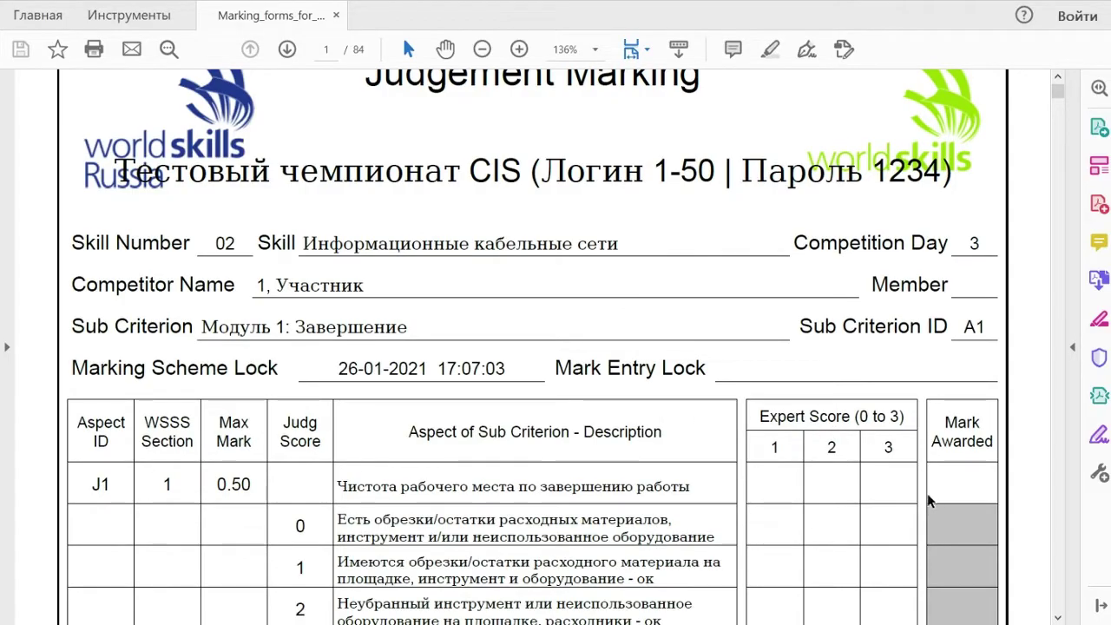
pyautogui.scroll(-2, 410, 203)
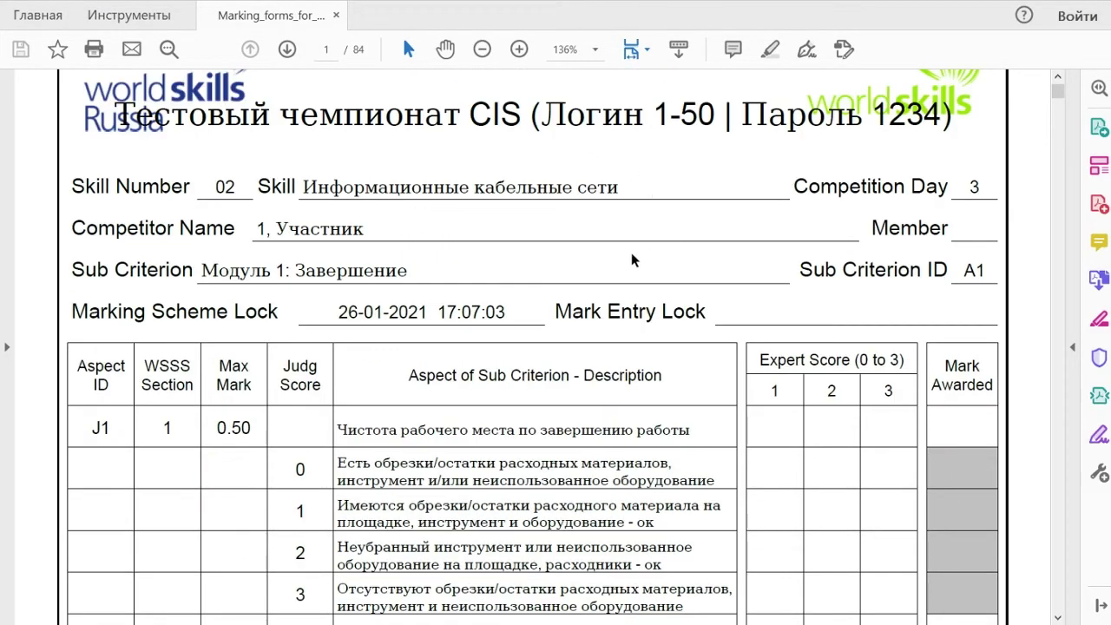
pyautogui.scroll(-10, 590, 287)
pyautogui.scroll(-15, 587, 321)
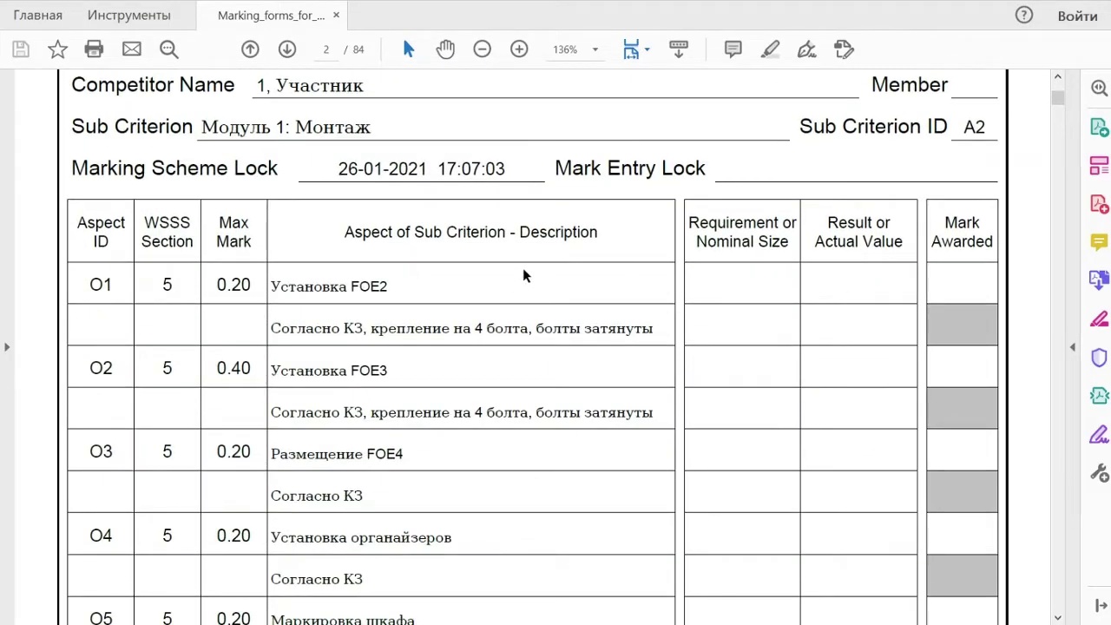
pyautogui.hotkey('alt', 'Tab')
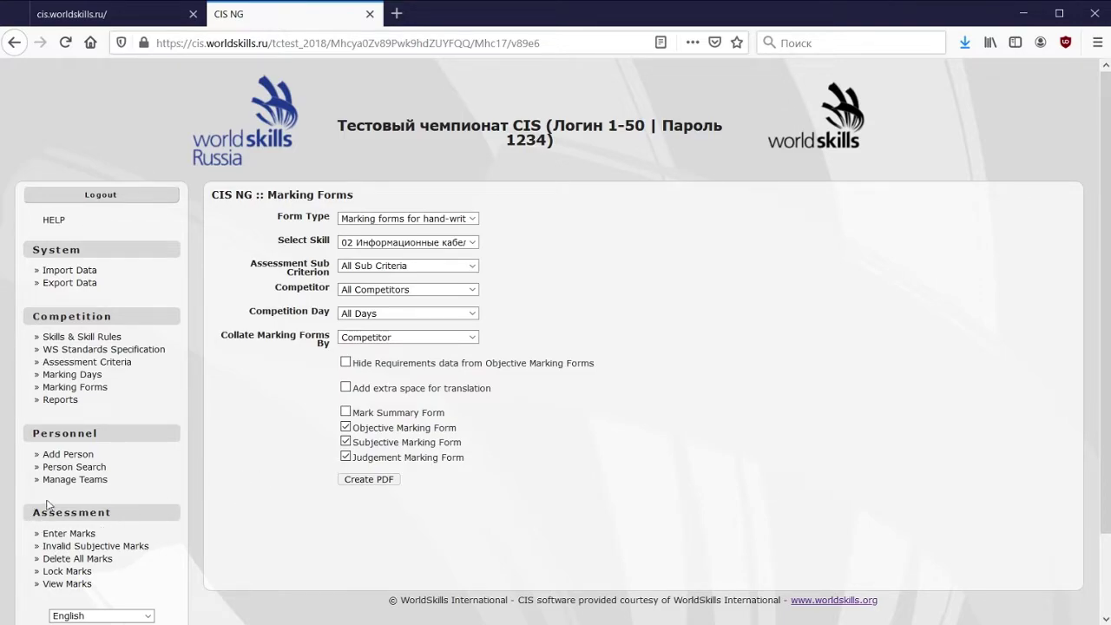
# - Open mark entry for skill 02, Day 1, competitor 1, sub criterion A2, awarding 0.20 to A2.O1 and 0.00 to A2.O2
pyautogui.click(69, 534)
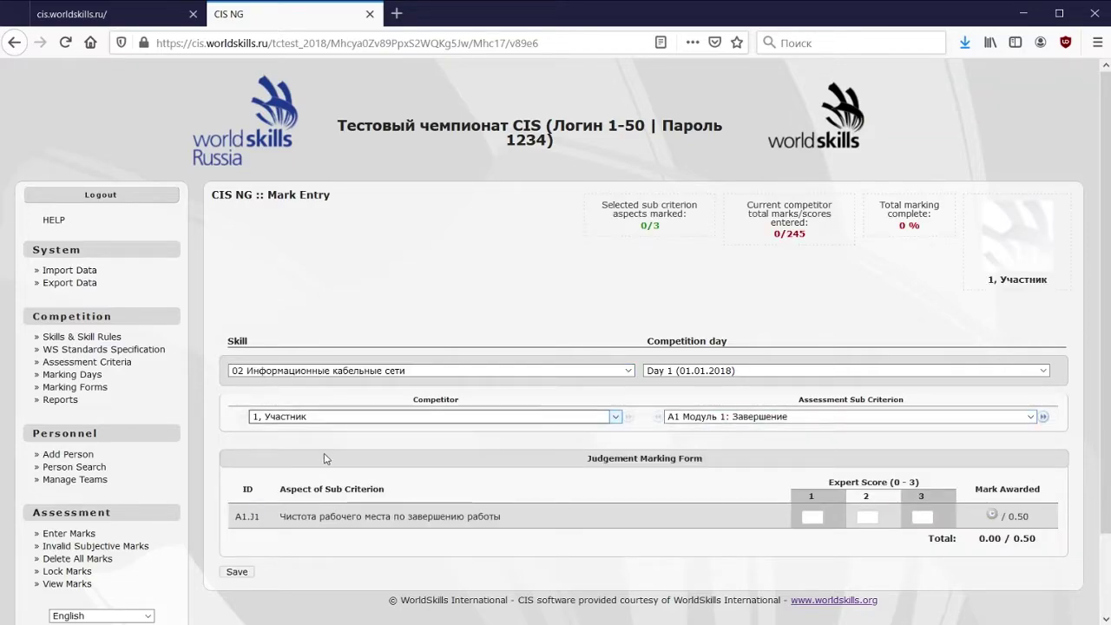
pyautogui.scroll(-2, 755, 417)
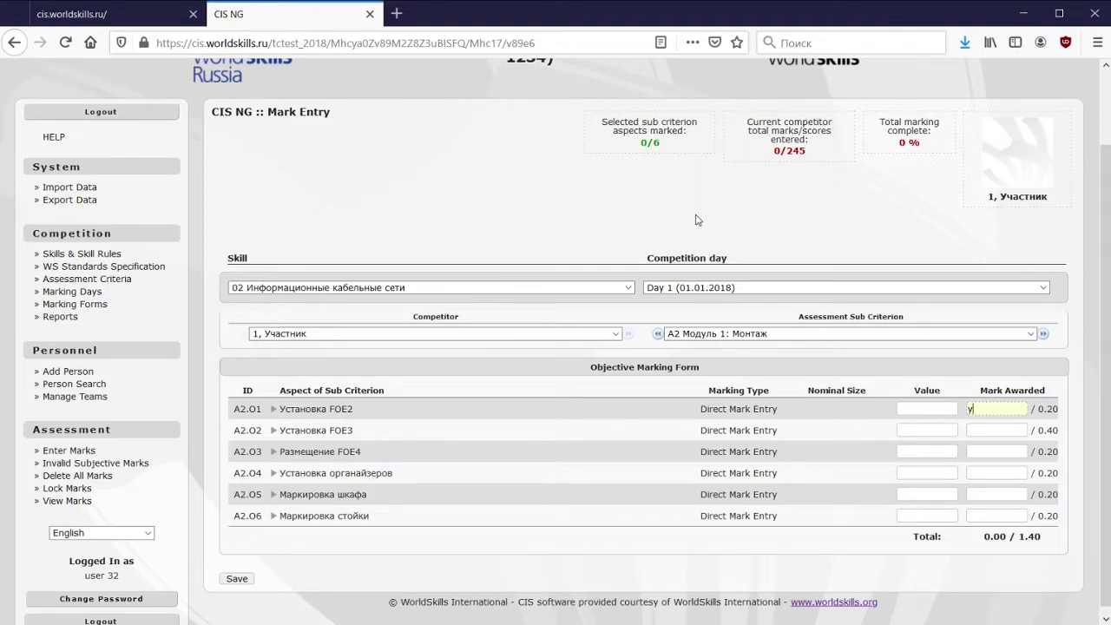
pyautogui.press('Tab')
pyautogui.press('Tab')
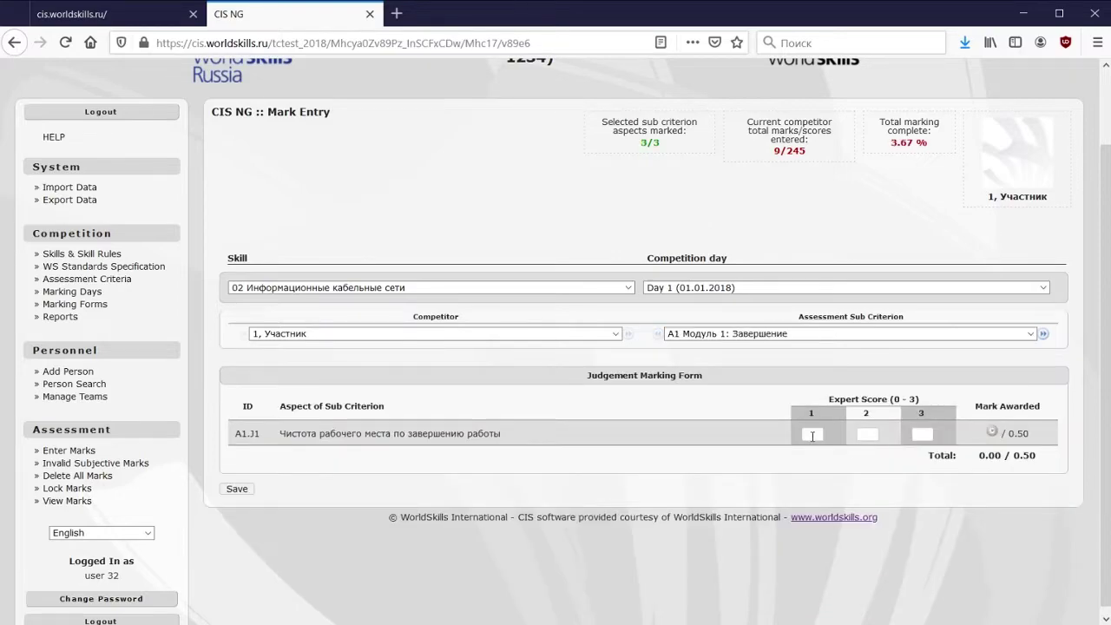
# - Enter 0 as the score of all three experts for judgement aspect A1.J1 and submit
pyautogui.click(812, 434)
pyautogui.write('0')
pyautogui.press('Tab')
pyautogui.write('0')
pyautogui.press('Tab')
pyautogui.write('0')
pyautogui.press('Return')
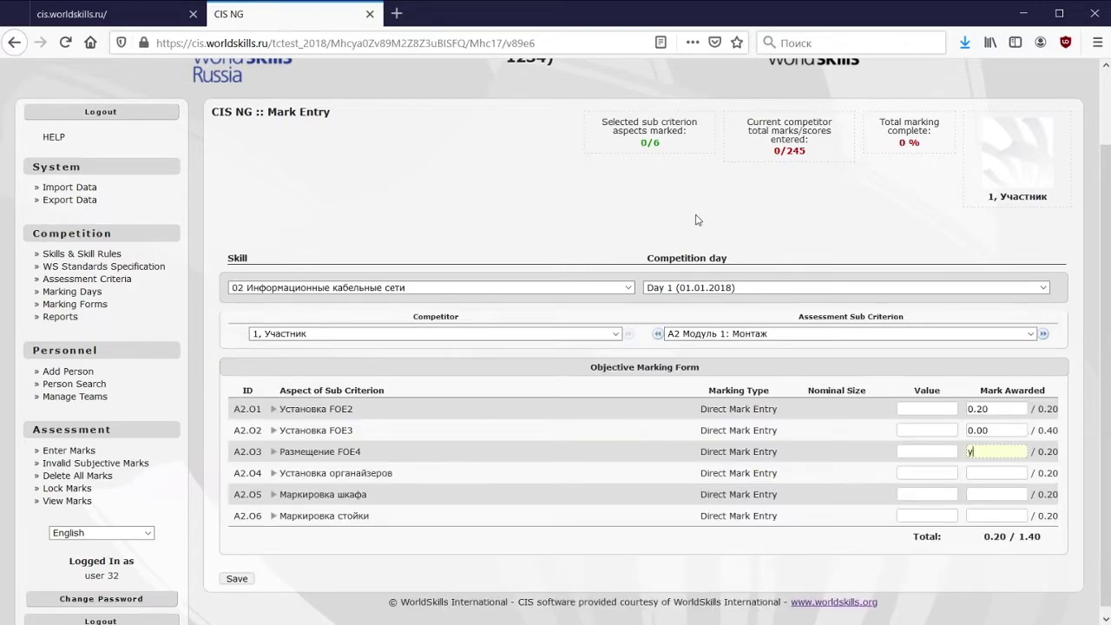
# - Complete and save the A2 marks, awarding 0.20 to A2.O3 and A2.O5 and 0.00 to A2.O4 and A2.O6
pyautogui.press('Tab')
pyautogui.write('n')
pyautogui.press('Tab')
pyautogui.write('y')
pyautogui.press('Tab')
pyautogui.write('n')
pyautogui.hotkey('shift', 'Tab')
pyautogui.press('Return')
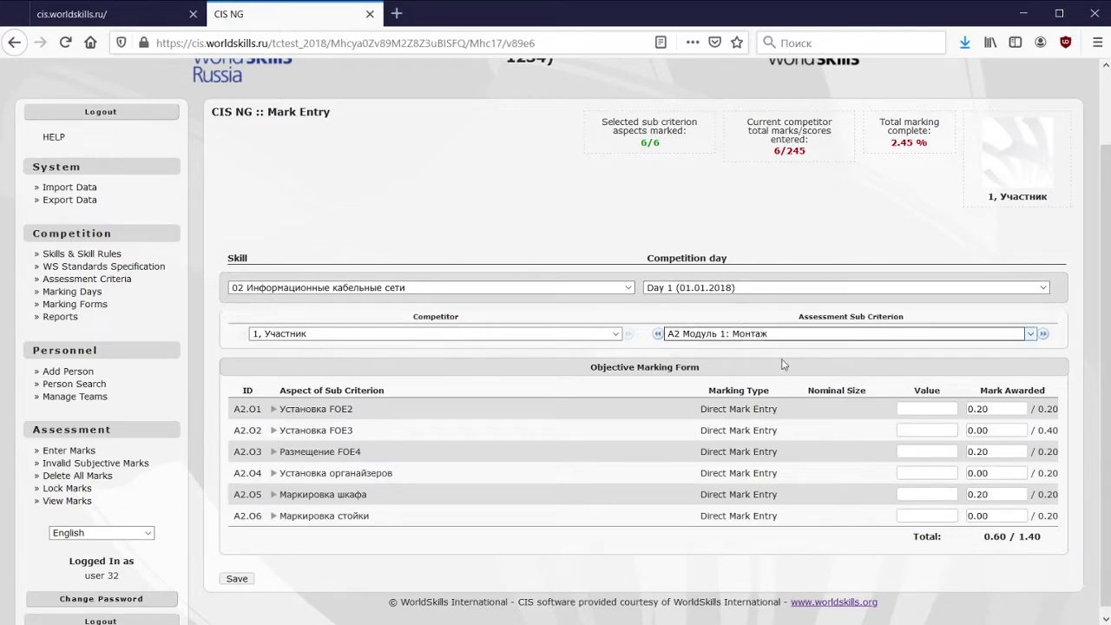
# - Set the mark for A2.O3 to 0.00 and save it, moving ahead to sub criterion A3 and returning to A2
pyautogui.doubleClick(986, 451)
pyautogui.press('BackSpace')
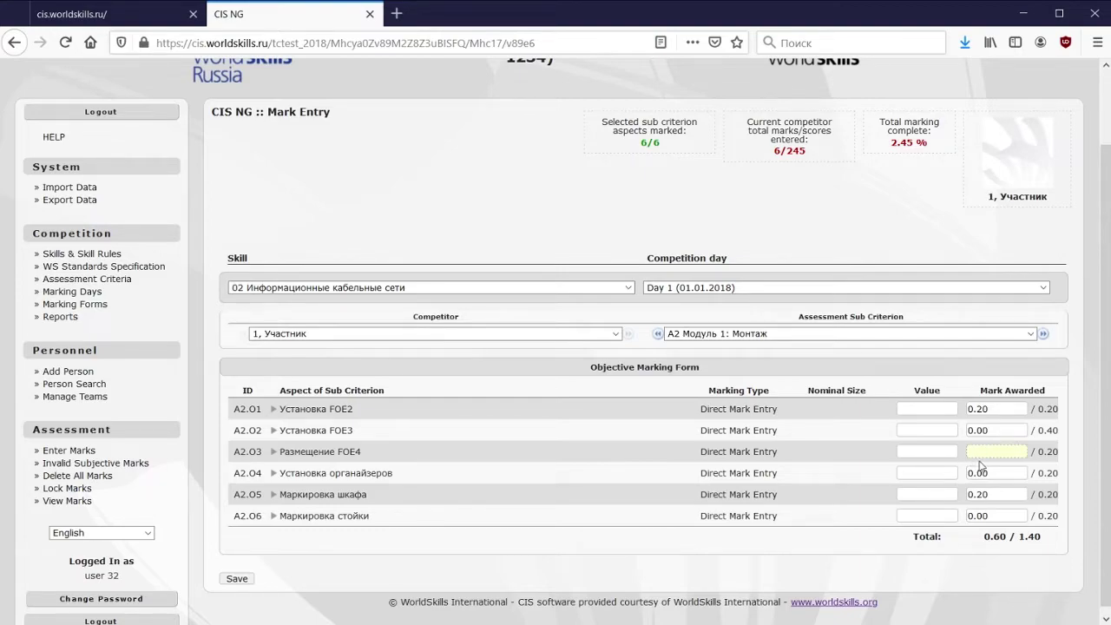
pyautogui.doubleClick(986, 430)
pyautogui.click(668, 161)
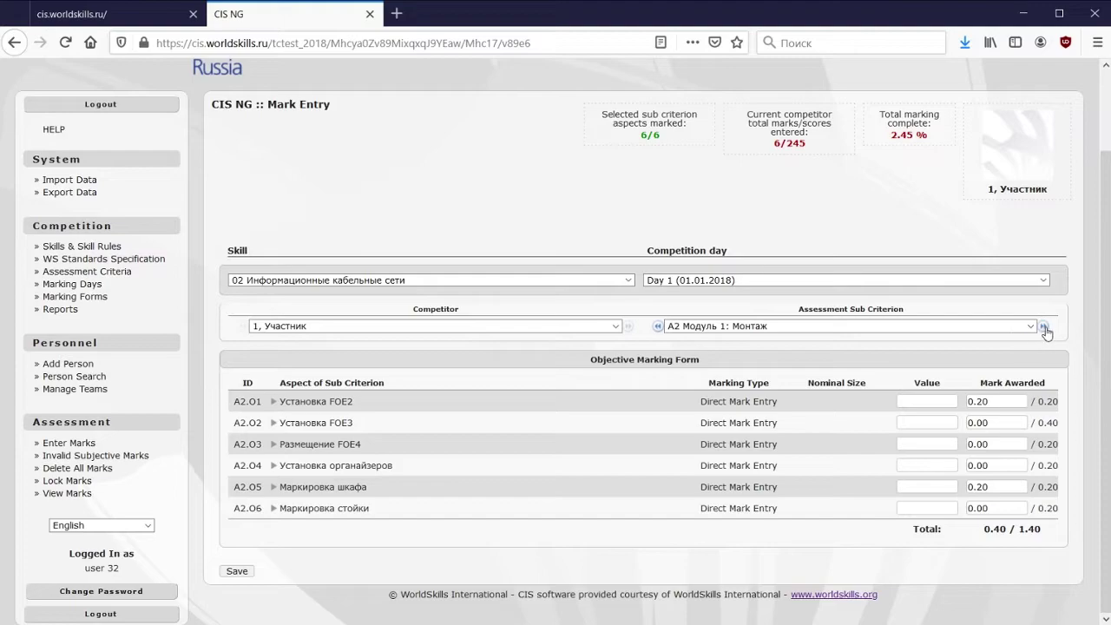
pyautogui.click(1043, 328)
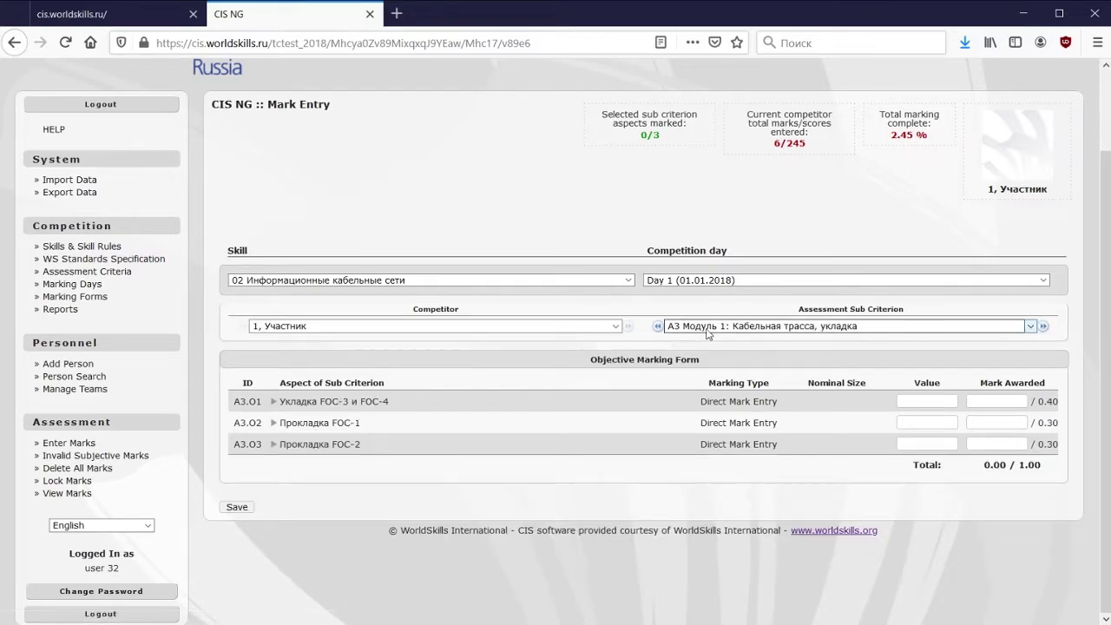
pyautogui.click(658, 327)
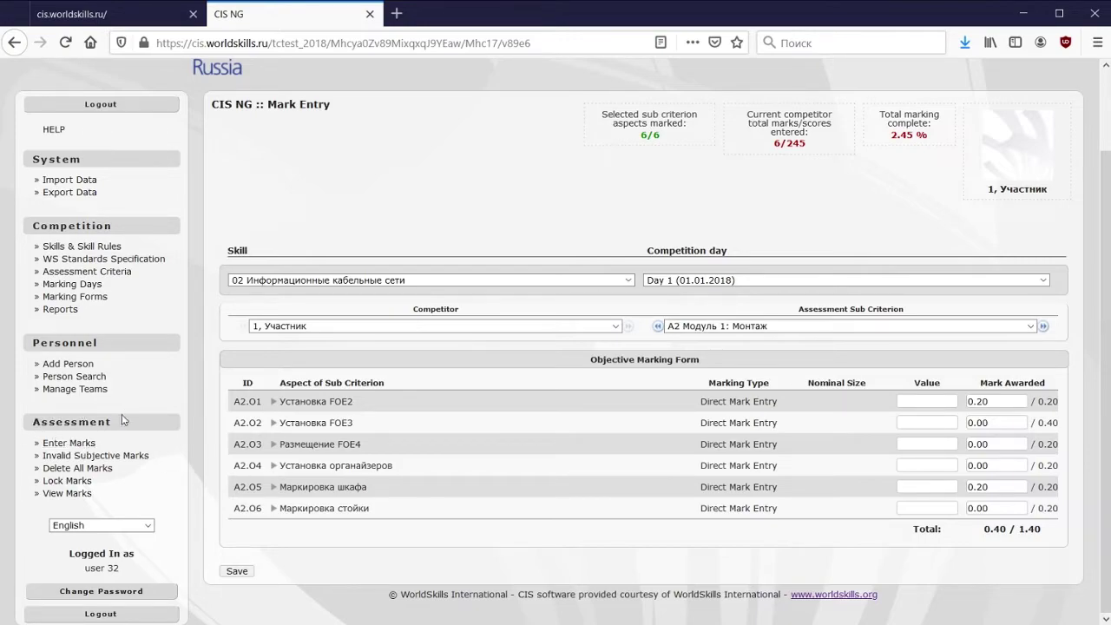
# - Open the mark locking page for skill 02 and lock the marks of sub criterion A2 on Day 3
pyautogui.click(62, 481)
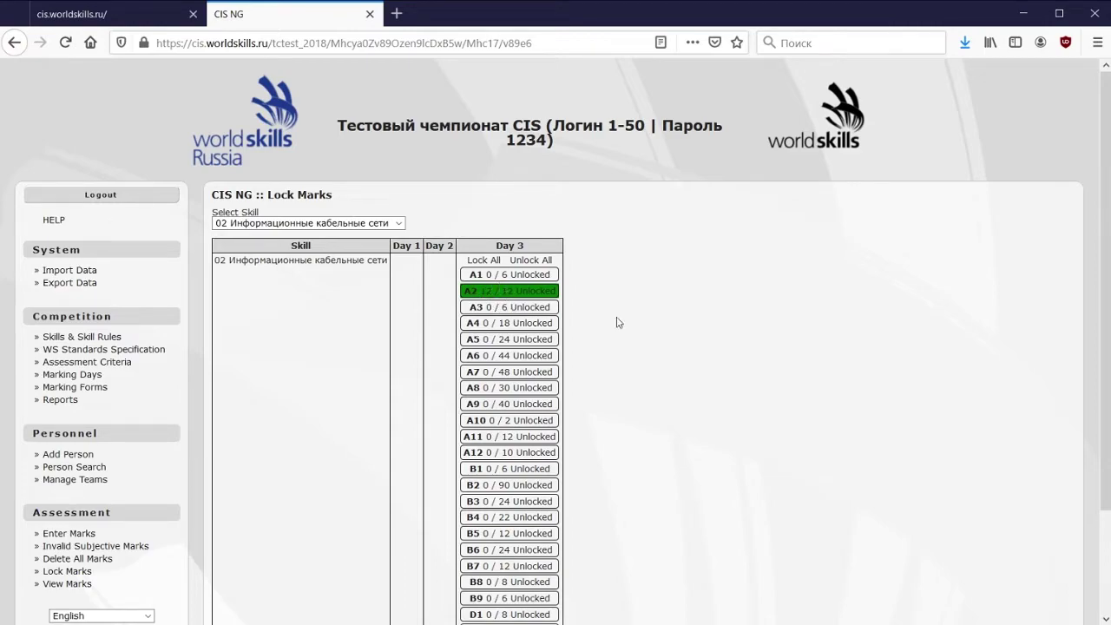
pyautogui.scroll(-2, 617, 323)
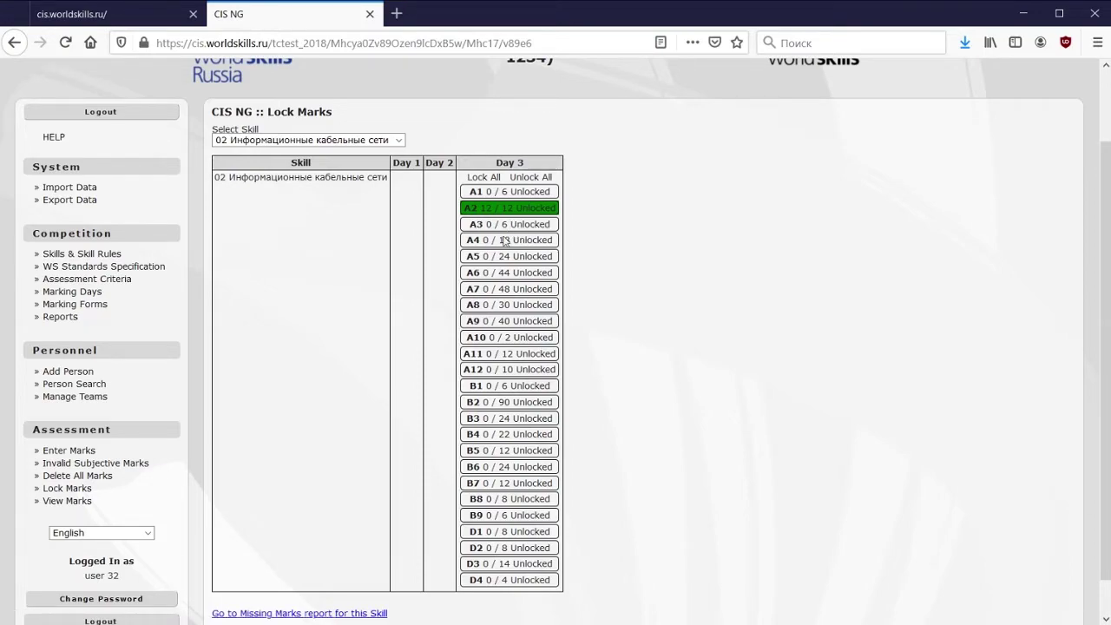
pyautogui.scroll(2, 476, 324)
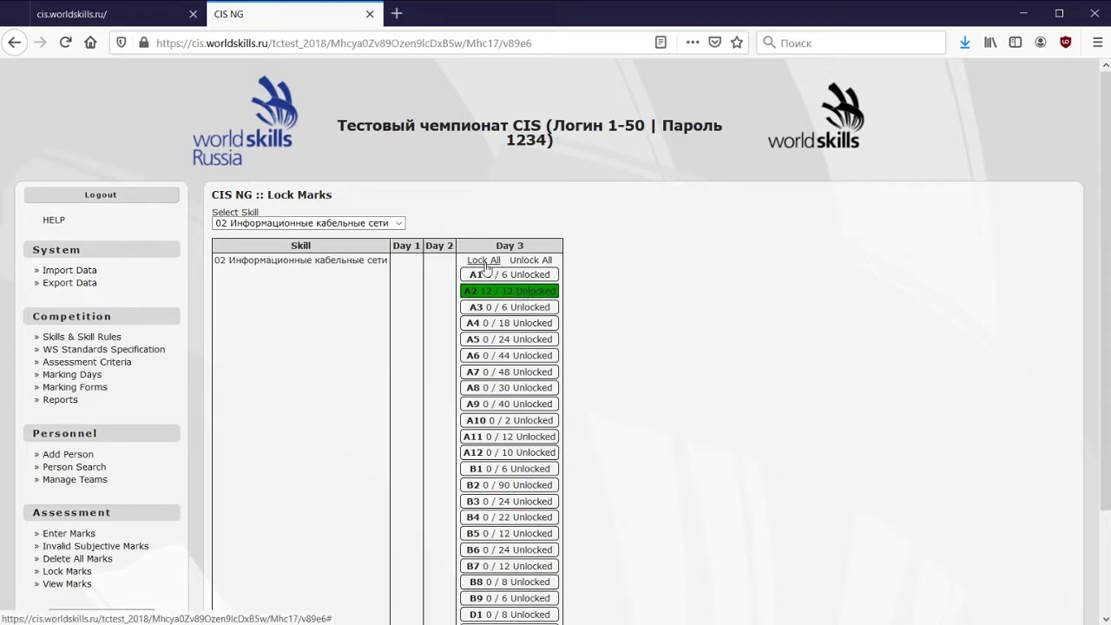
pyautogui.click(536, 296)
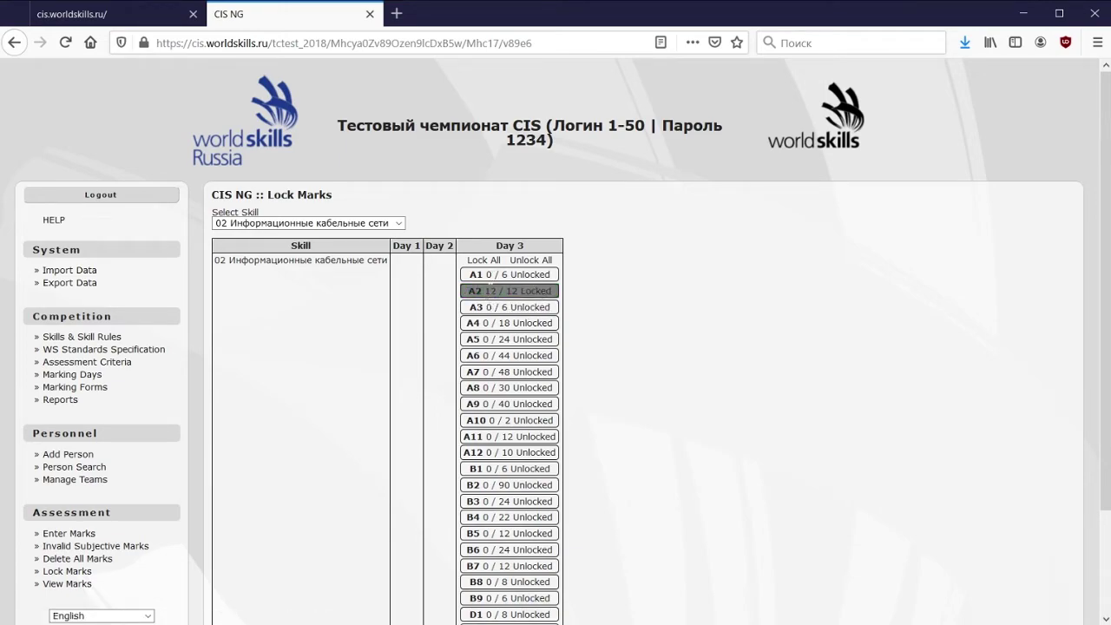
# - Complete the missing marks in A6 for competitor 1 and D3 for competitor 2, giving D3.J1 expert scores of 0
pyautogui.scroll(-2, 521, 308)
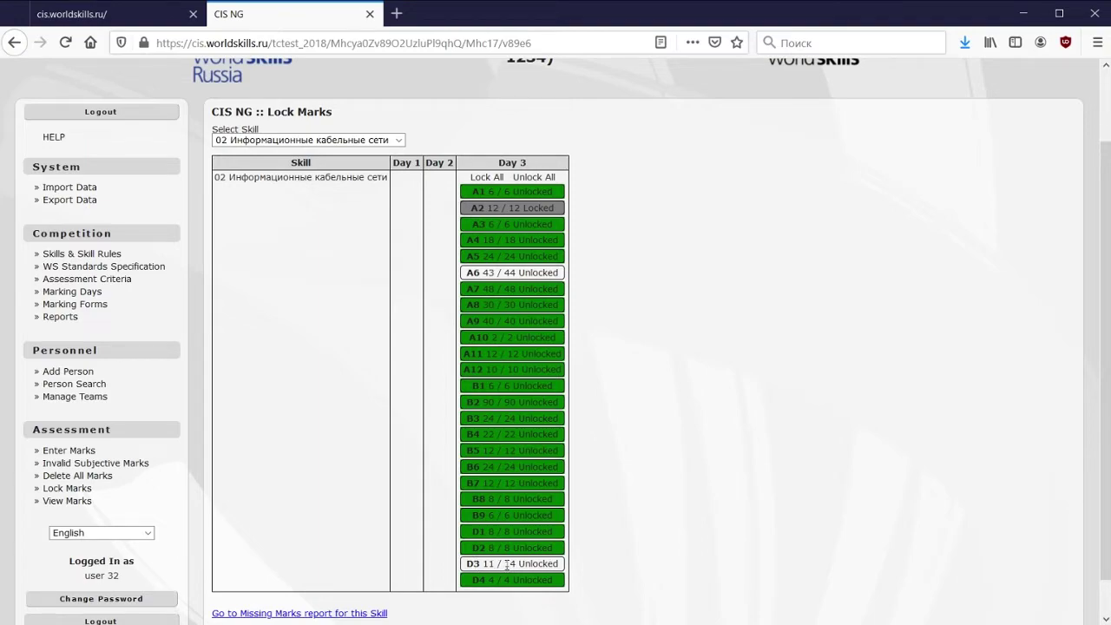
pyautogui.click(75, 453)
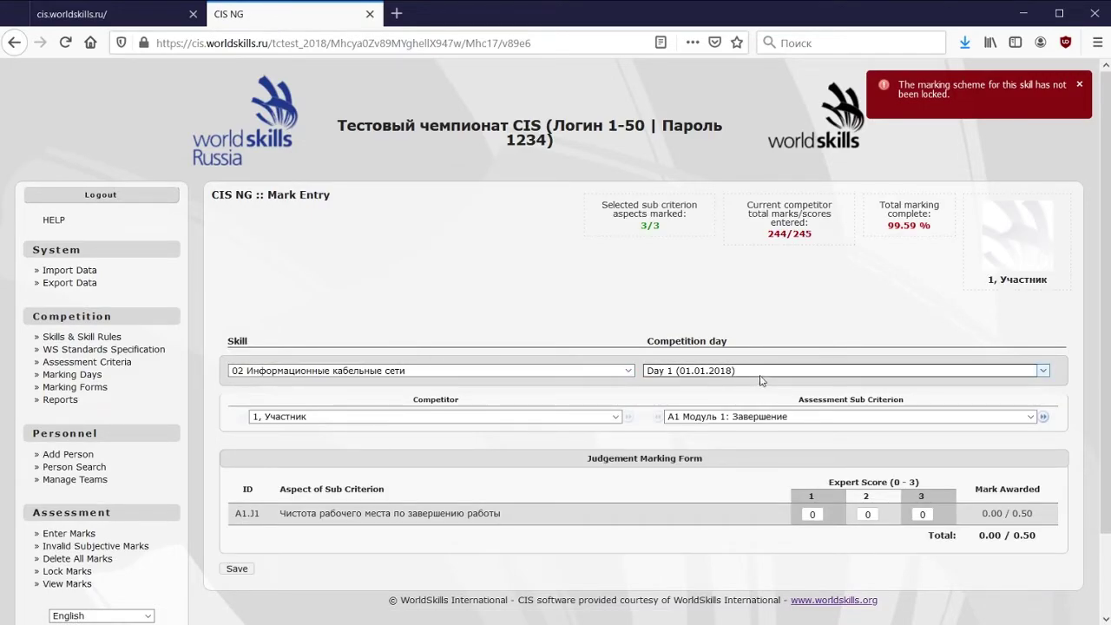
pyautogui.scroll(-2, 759, 414)
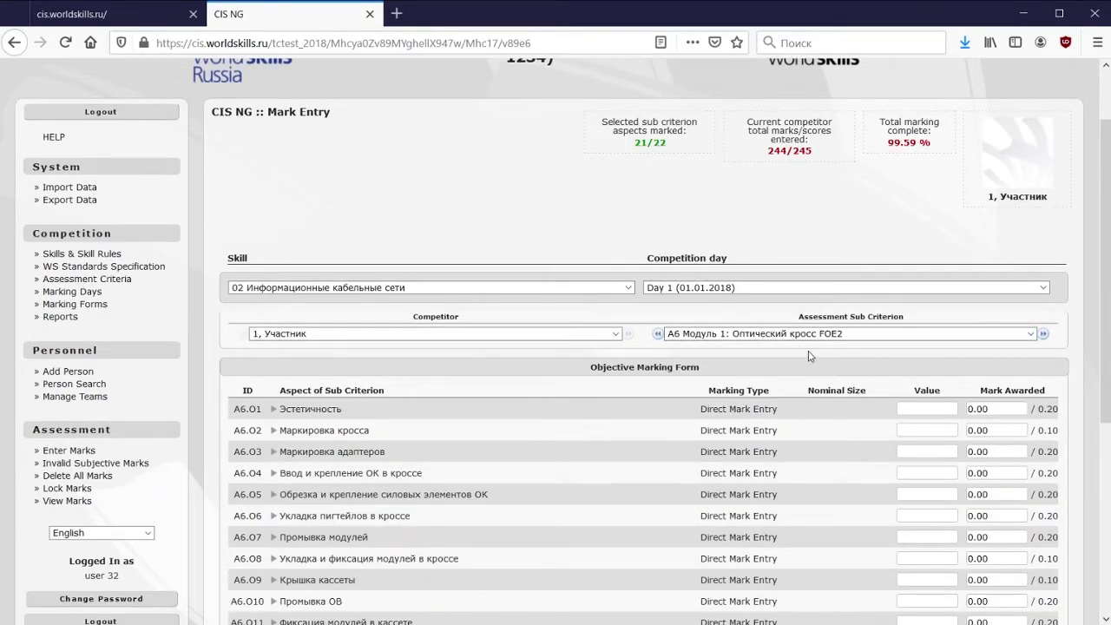
pyautogui.scroll(-6, 846, 369)
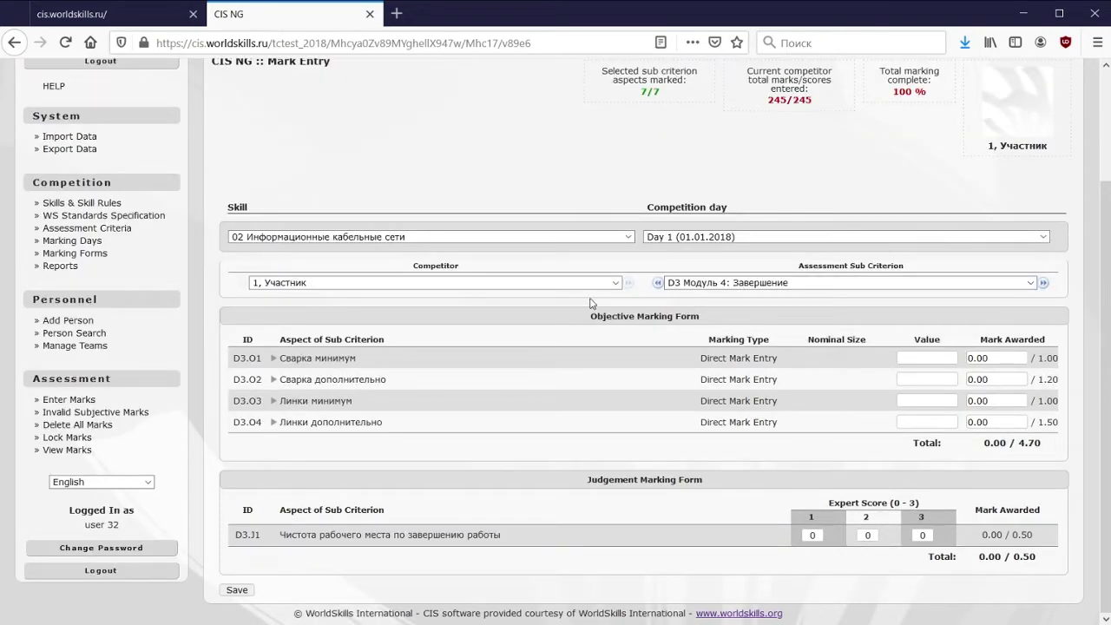
pyautogui.click(631, 289)
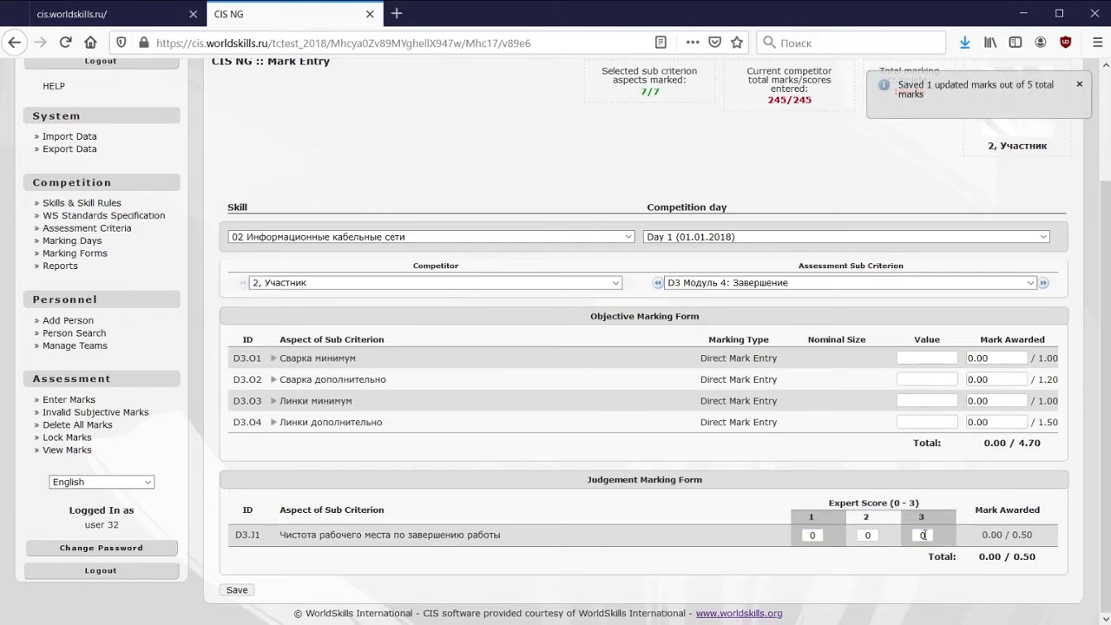
# - Return to the mark locking page and lock all sub criteria of skill 02 on Day 3, confirming the lock
pyautogui.click(56, 438)
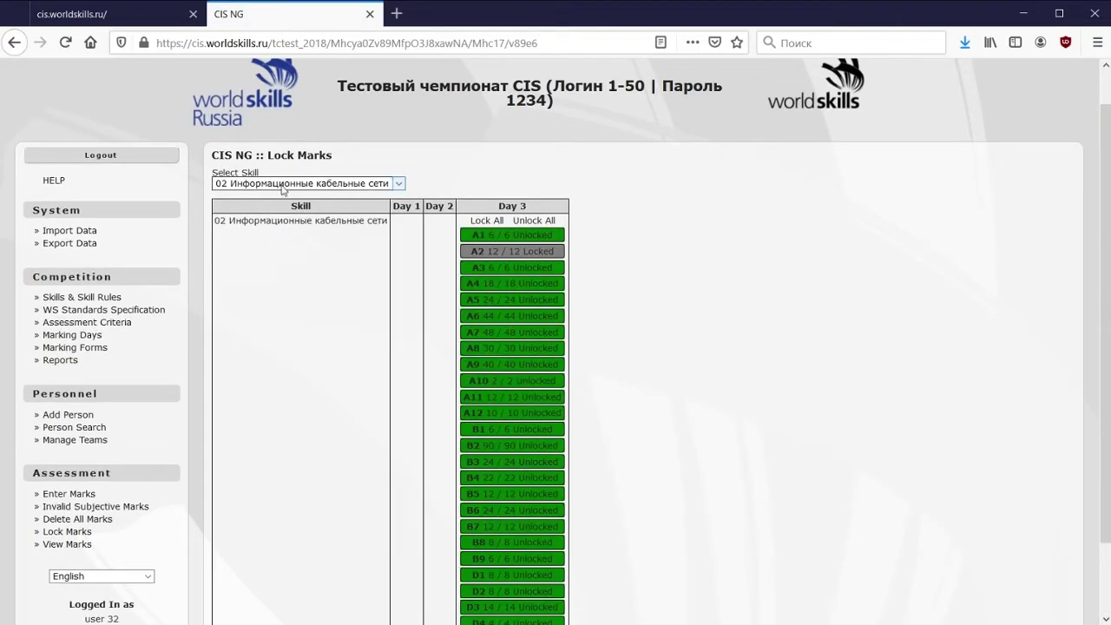
pyautogui.scroll(-2, 608, 256)
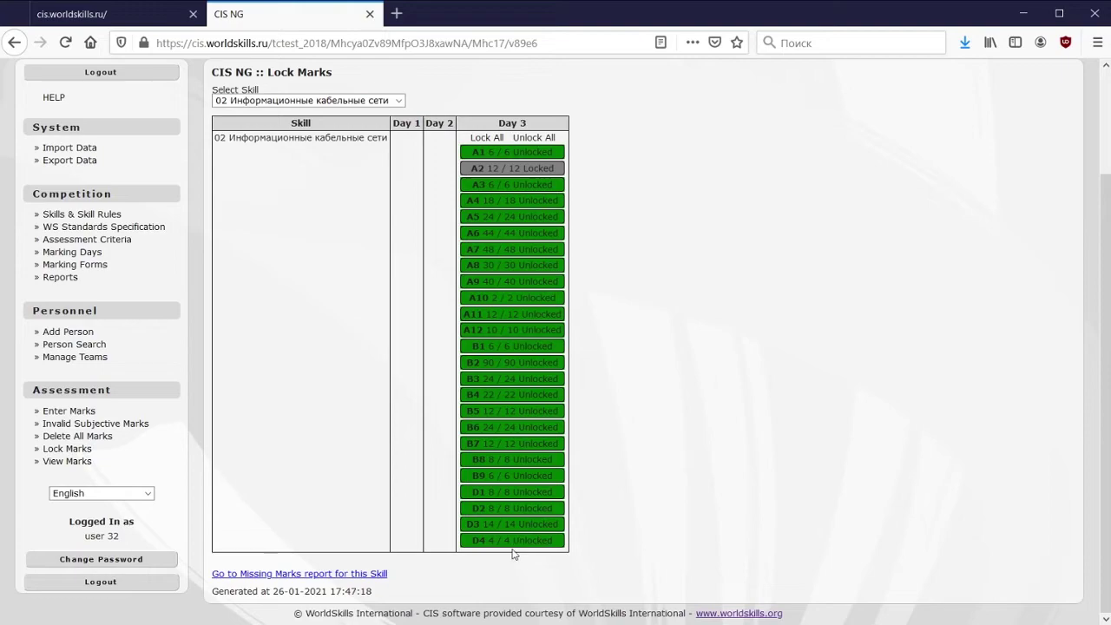
pyautogui.click(486, 139)
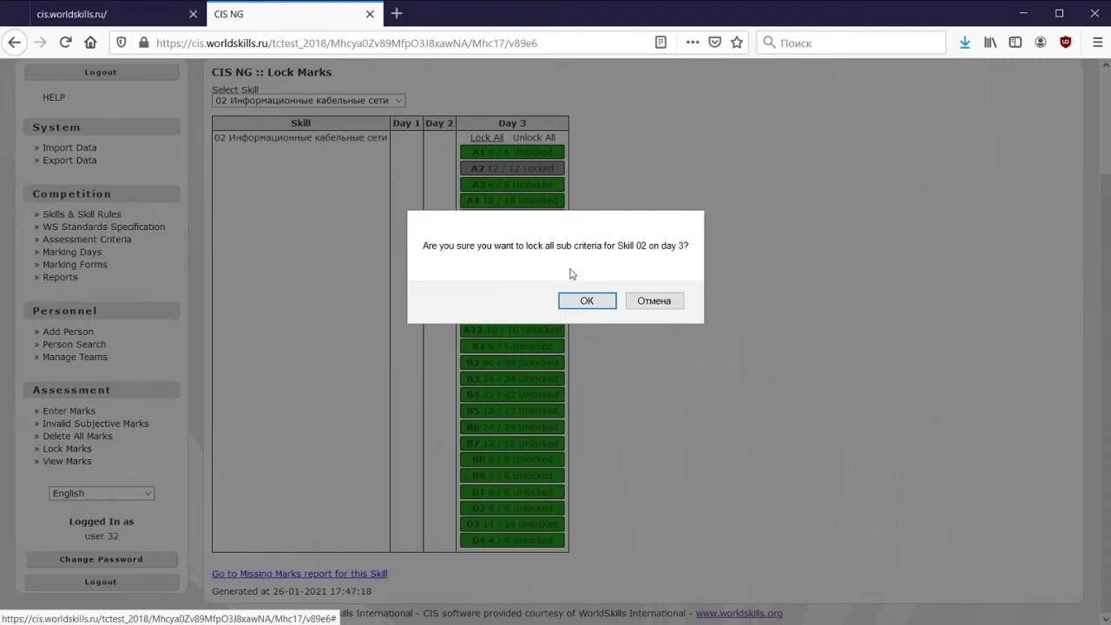
pyautogui.click(587, 301)
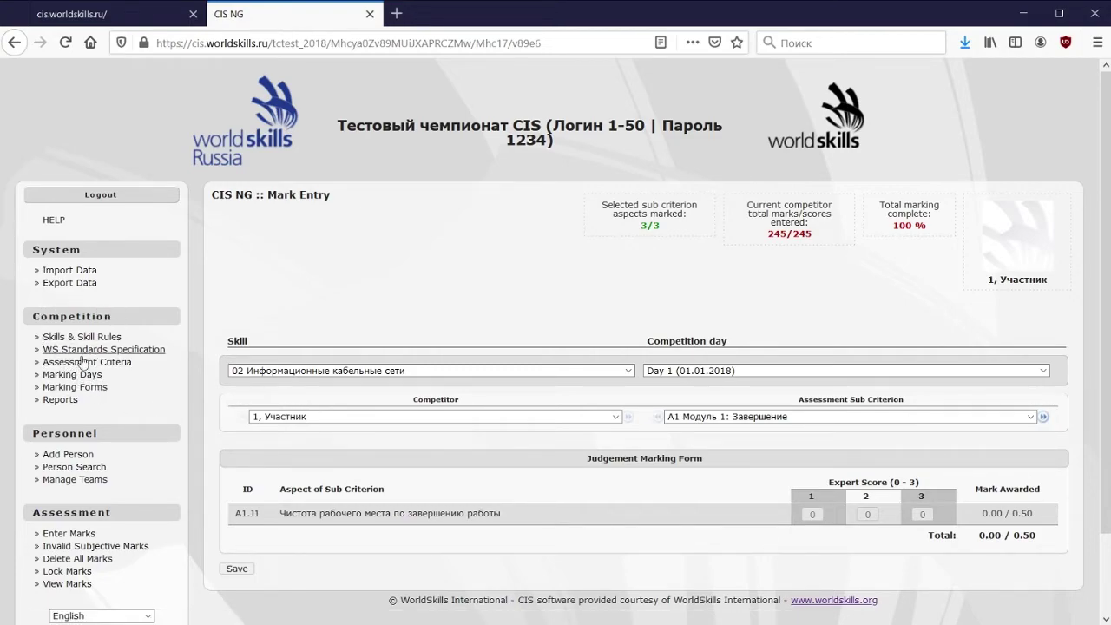
# - Create the PDF of marking forms with aspects for skill 02, collated by Competitor without the Mark Summary Form, and review its A1 judgement form
pyautogui.click(85, 392)
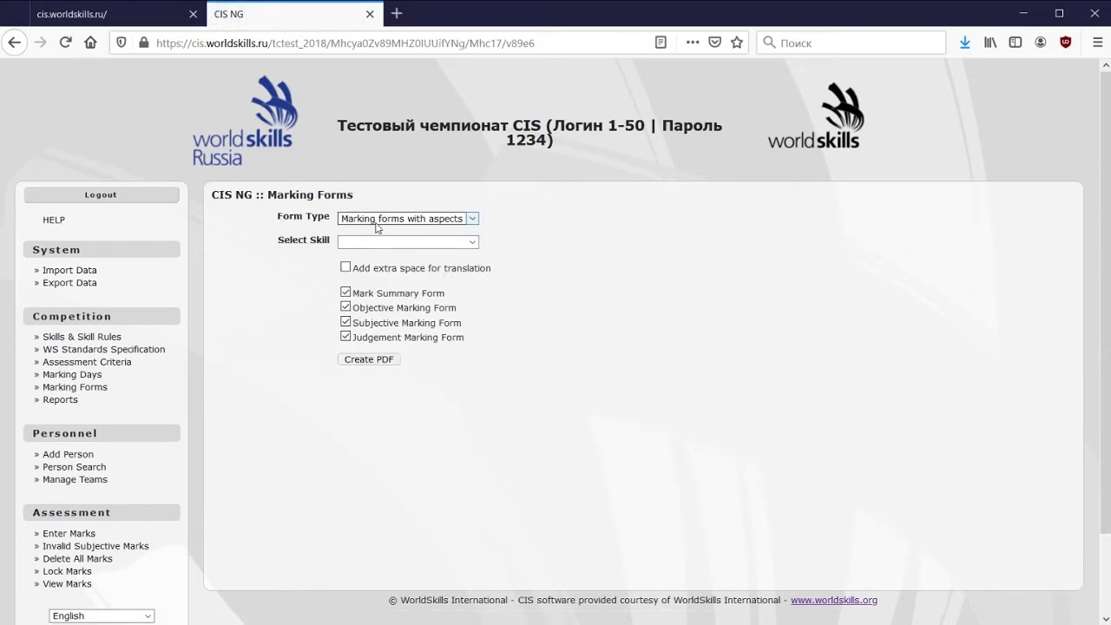
pyautogui.click(446, 242)
pyautogui.click(399, 255)
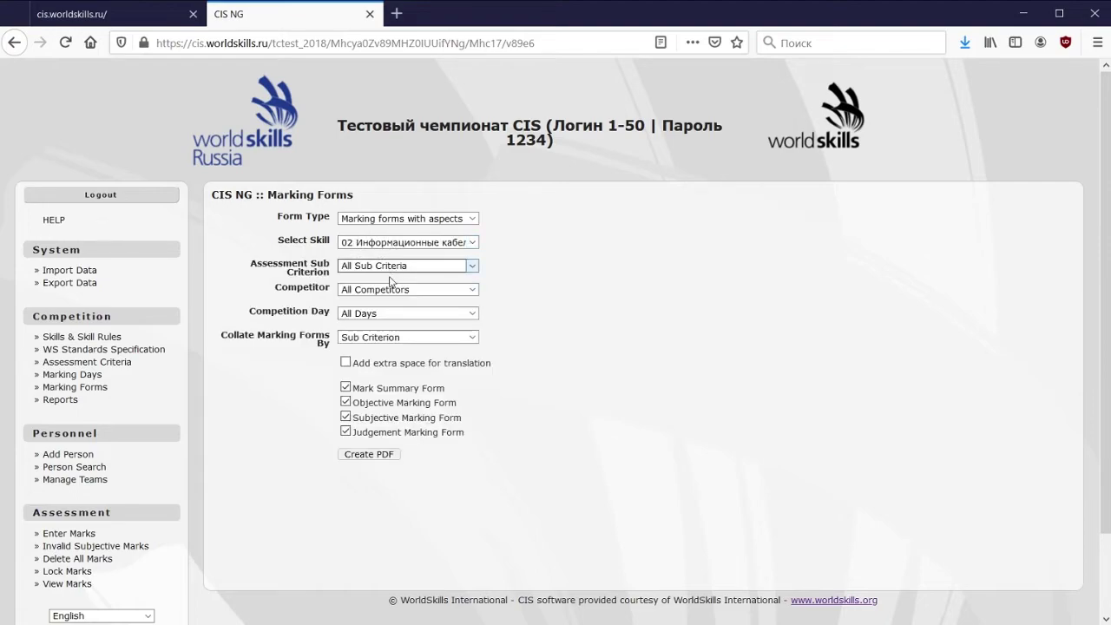
pyautogui.click(346, 387)
pyautogui.click(384, 337)
pyautogui.click(385, 361)
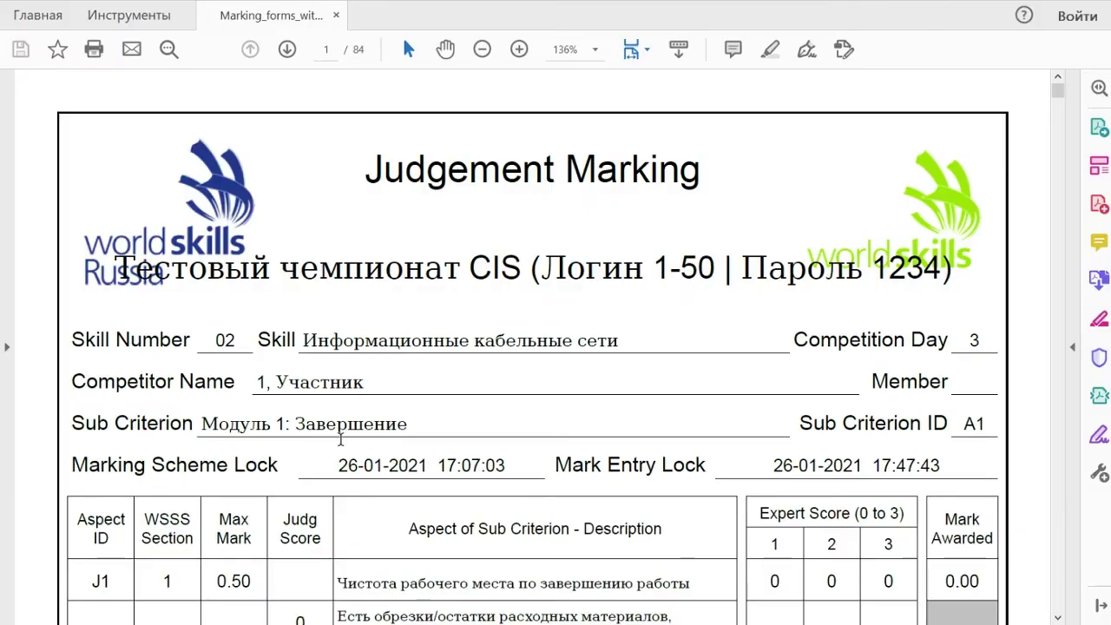
pyautogui.scroll(-10, 457, 387)
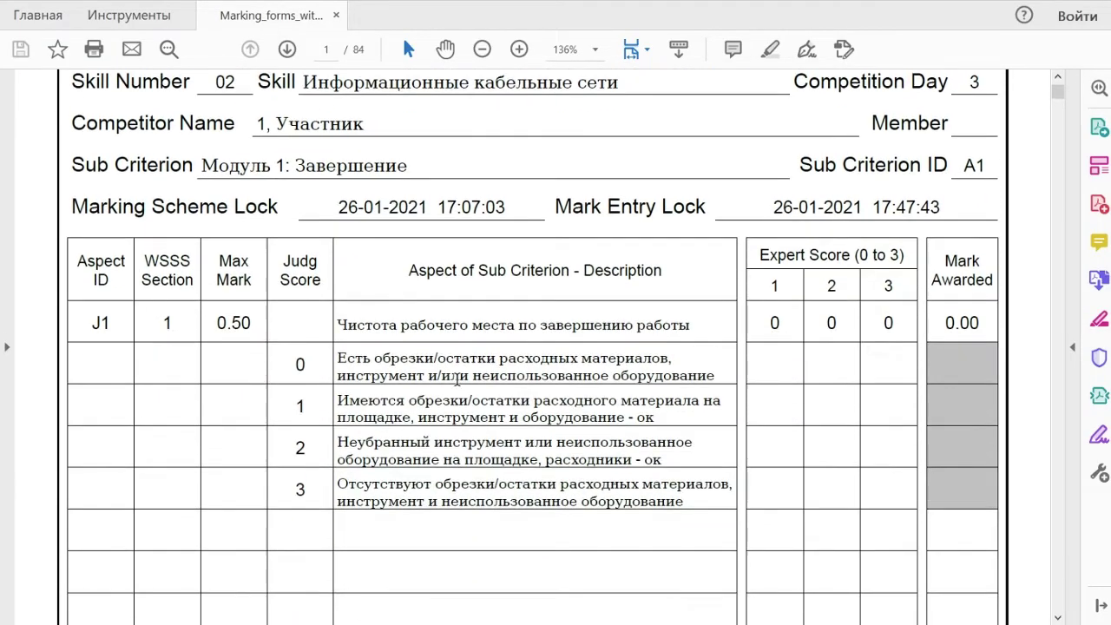
pyautogui.scroll(-6, 462, 385)
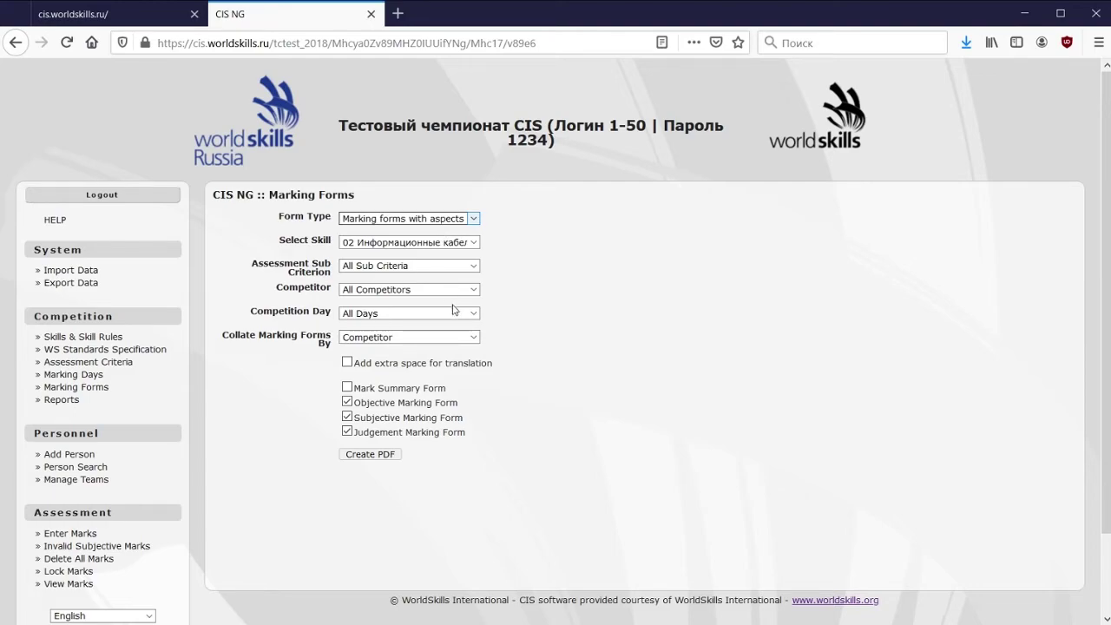
# - Create the Signoff form for Mark Entry PDF for skill 02, competition day 3, review its timestamps and return to CIS
pyautogui.press('Down')
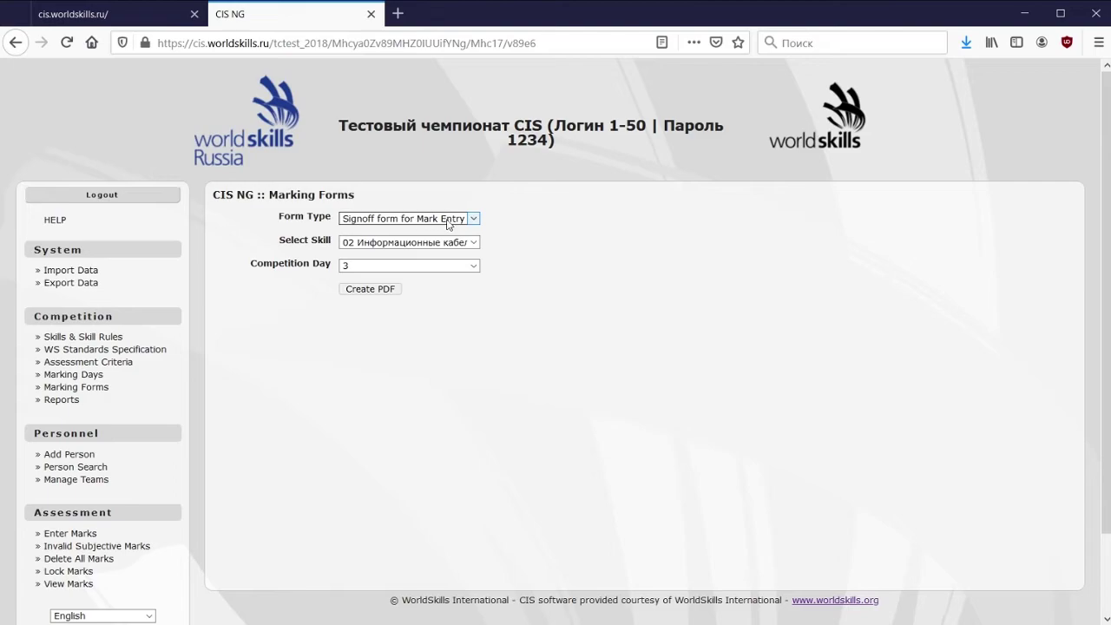
pyautogui.press('Tab')
pyautogui.click(371, 287)
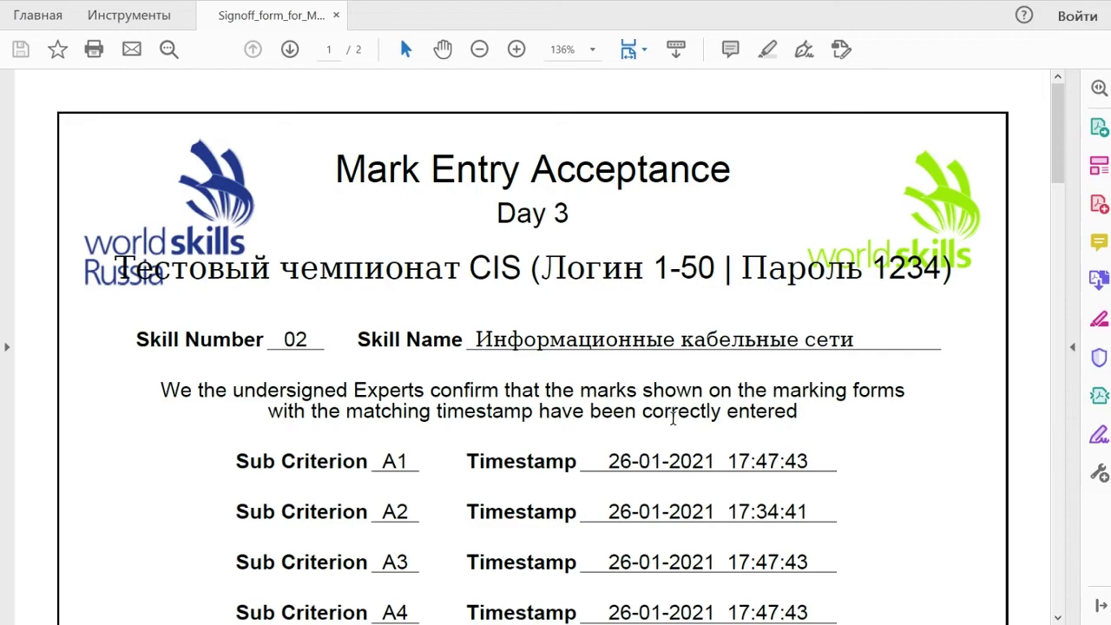
pyautogui.scroll(-3, 605, 390)
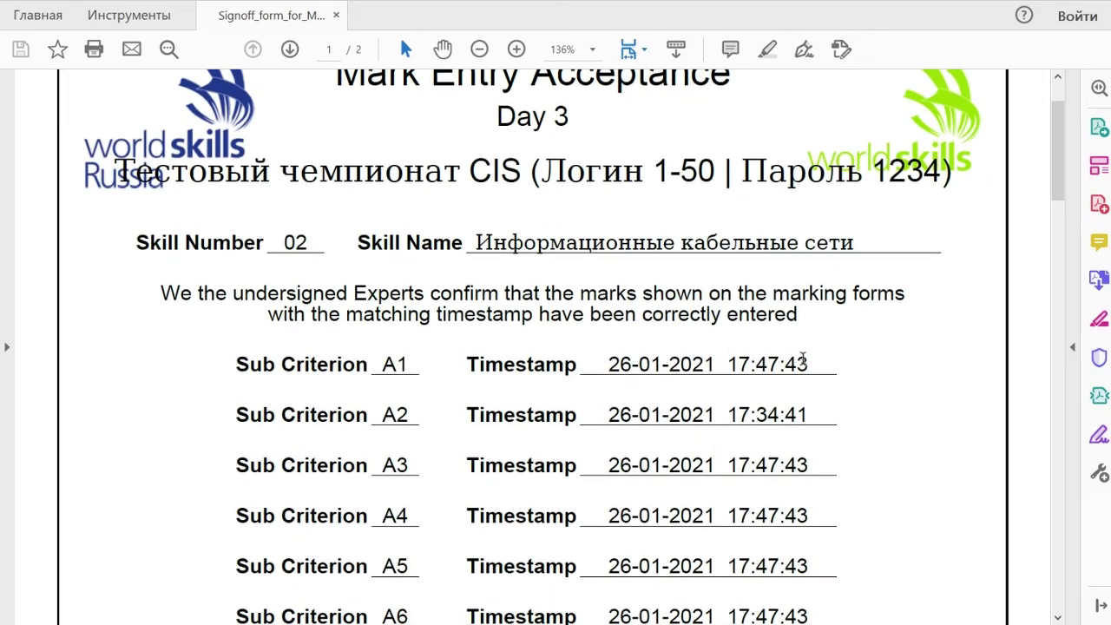
pyautogui.hotkey('alt', 'Tab')
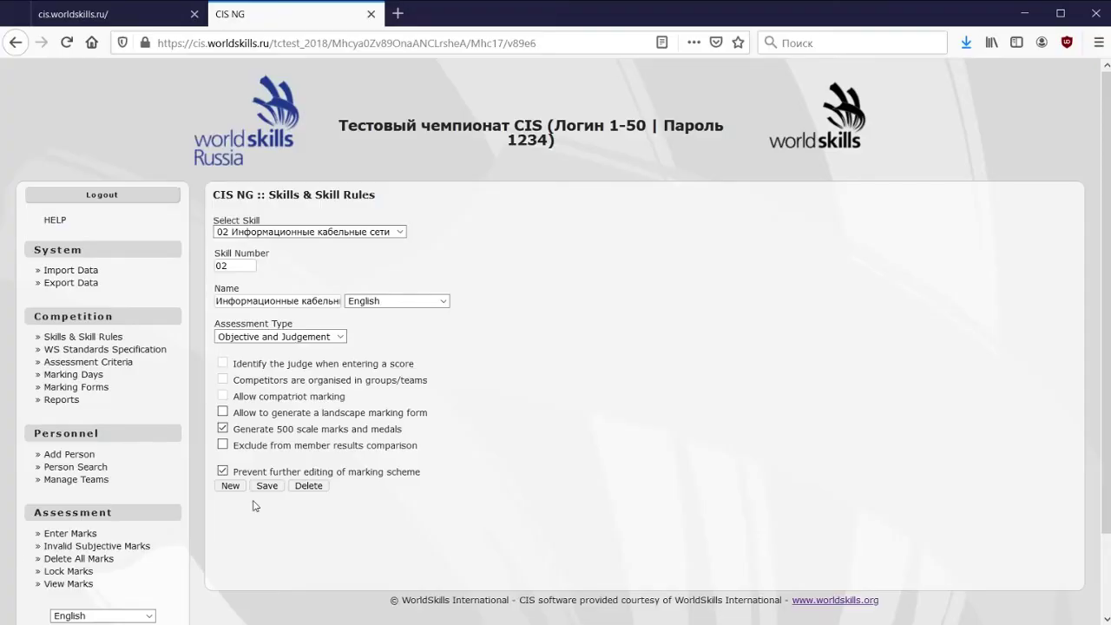